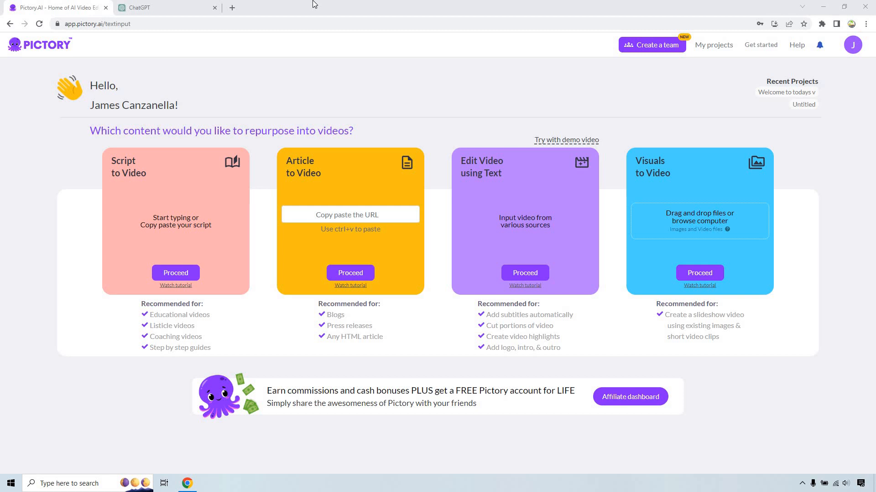
- Switch to ChatGPT and request a YouTube script on "The Importance Of Software For Online Business Owners" without names, hosts or transitions, ending with a newsletter call to action
left_click(179, 9)
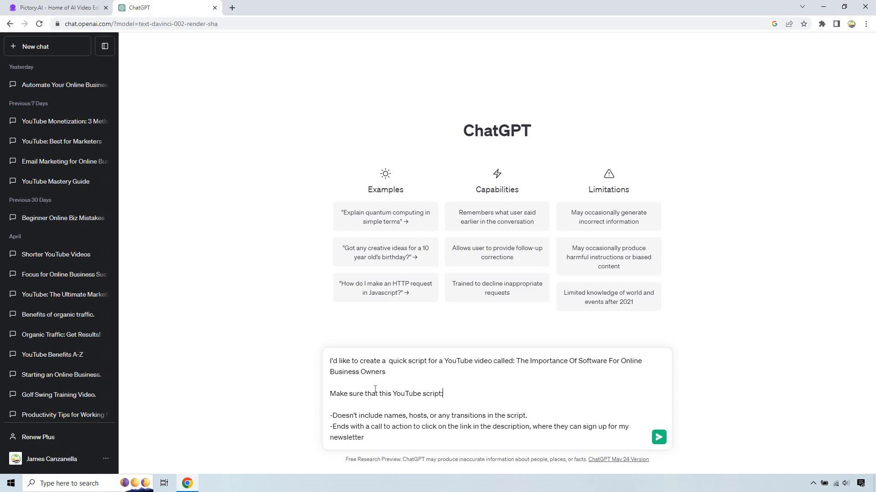
left_click_drag(443, 394, 329, 393)
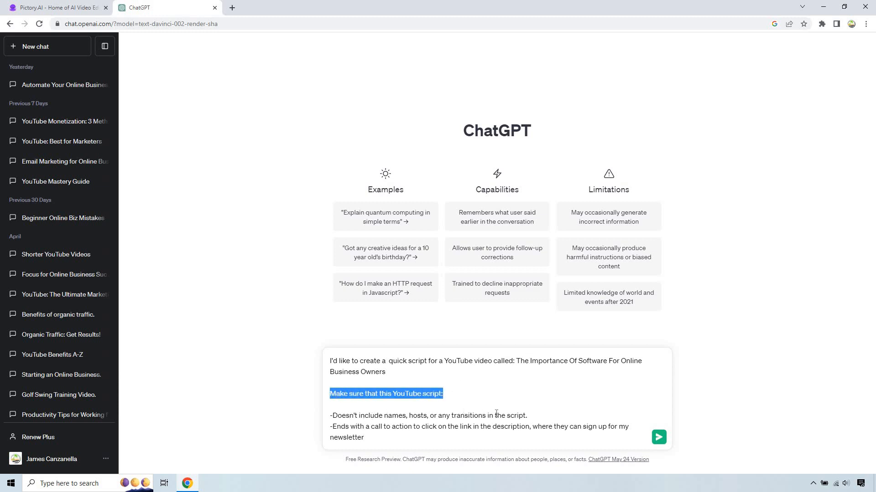
left_click(374, 415)
left_click_drag(528, 416, 330, 416)
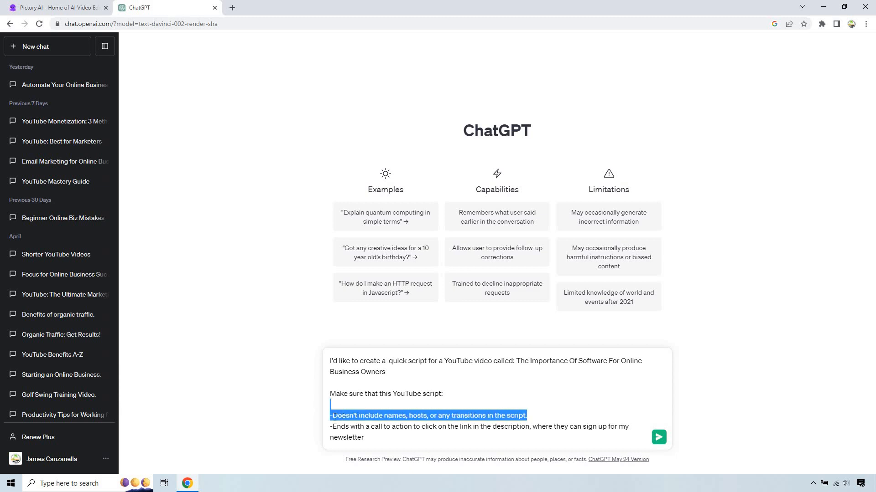
left_click(370, 438)
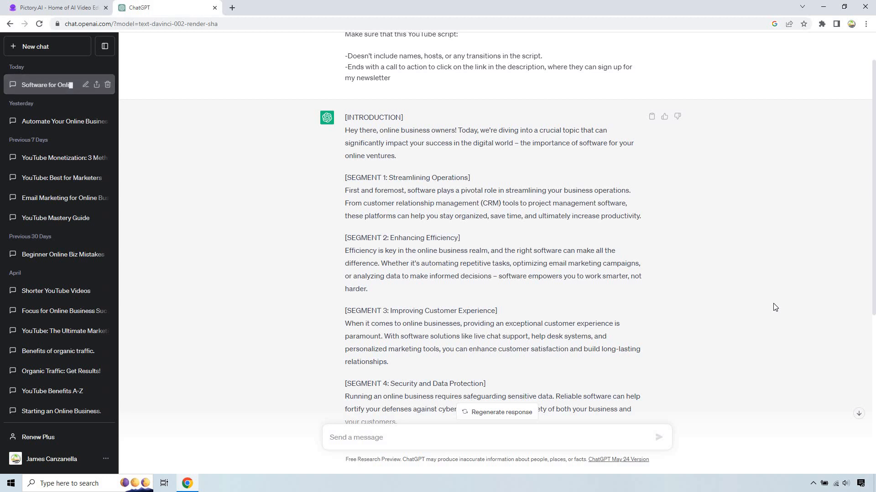
- Review the generated script and send the follow-up "Repeat the same script, except remove the SEGMENT and CONCLUSION parts in brackets"
scroll(514, 238, "up", 1)
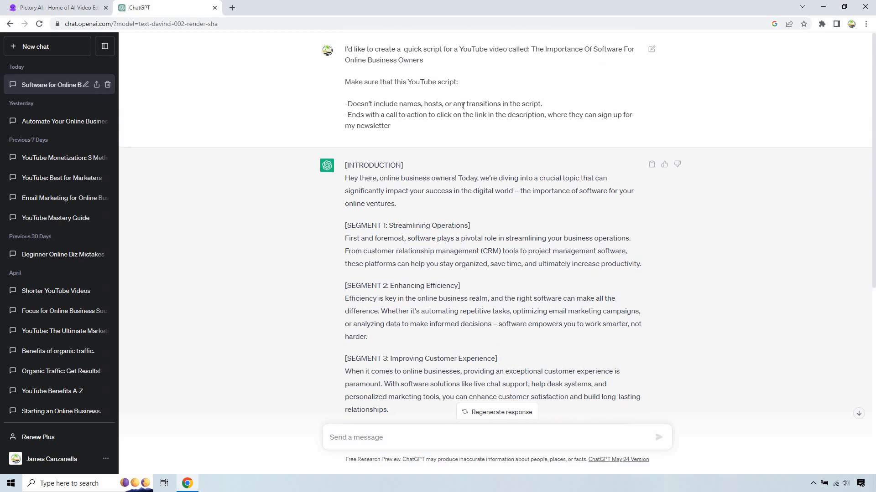
left_click_drag(474, 226, 346, 227)
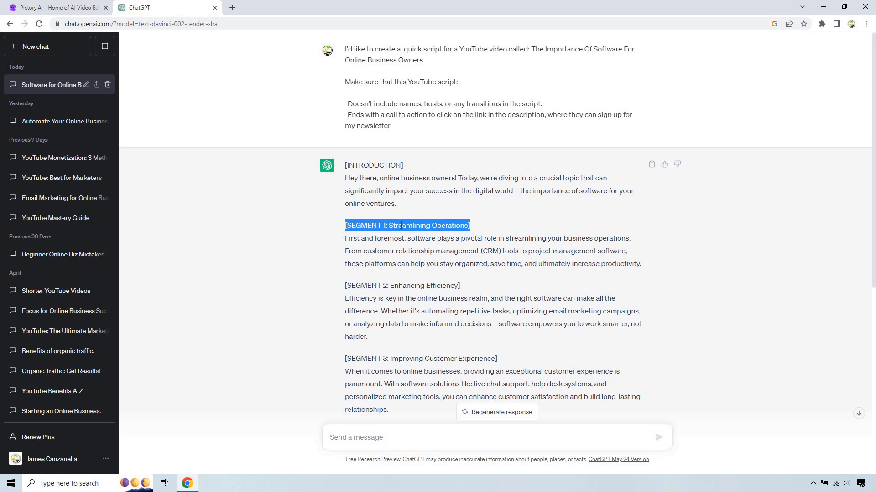
left_click(433, 435)
scroll(434, 433, "down", 6)
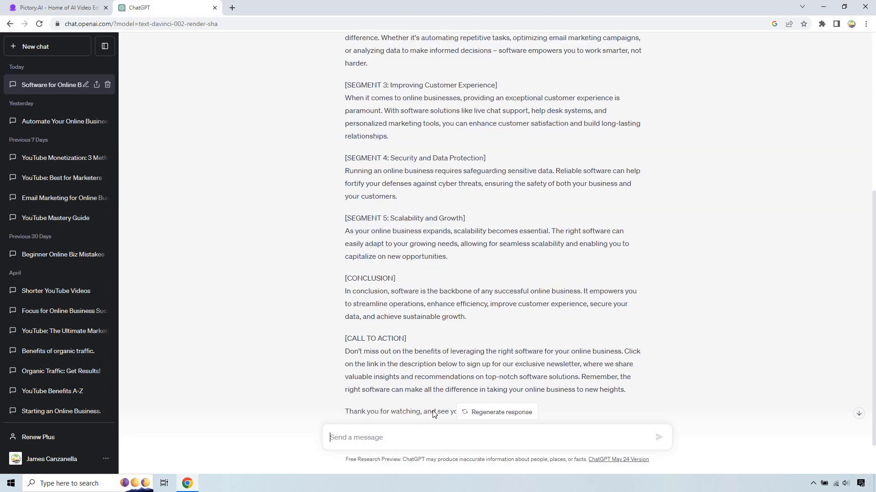
type("Re")
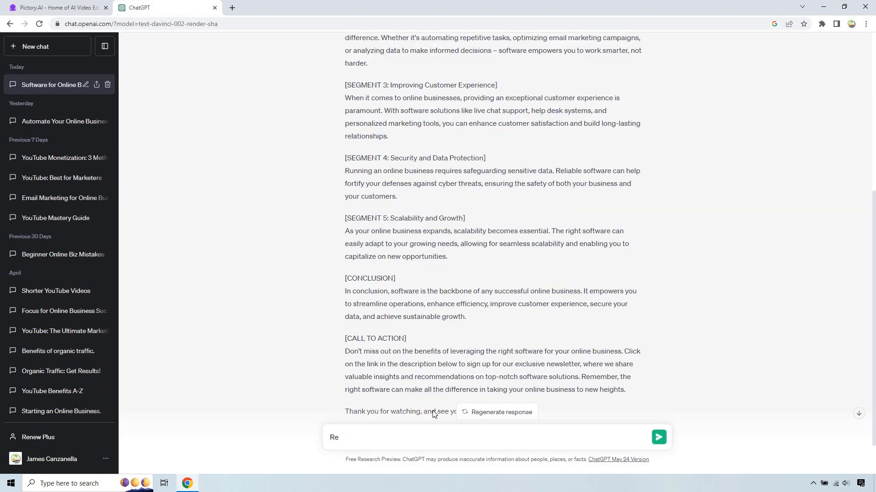
type("peat the same script, except remove the ")
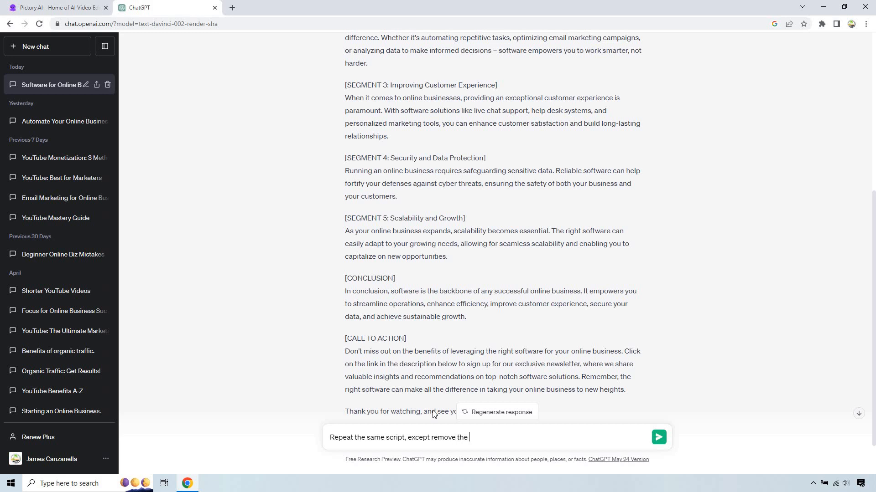
type("SEGE")
type("MENT")
type(" and CON")
type("CLUSION pa")
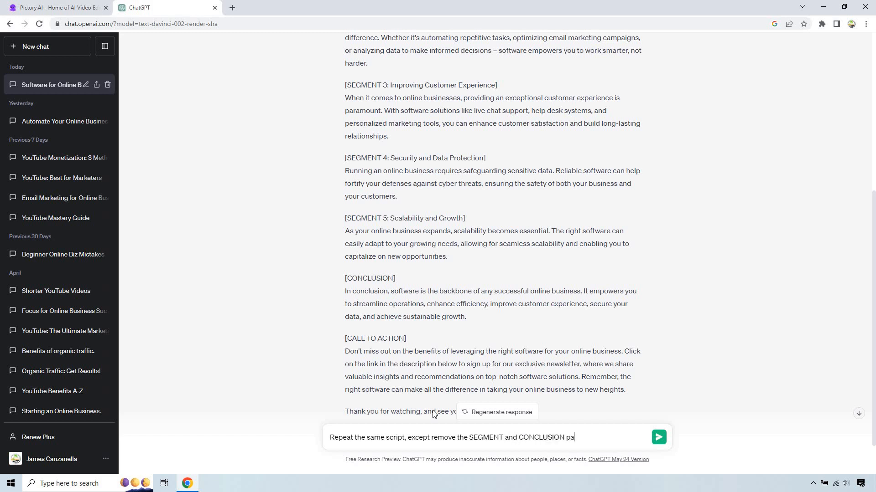
type("rts in brackets")
key("Return")
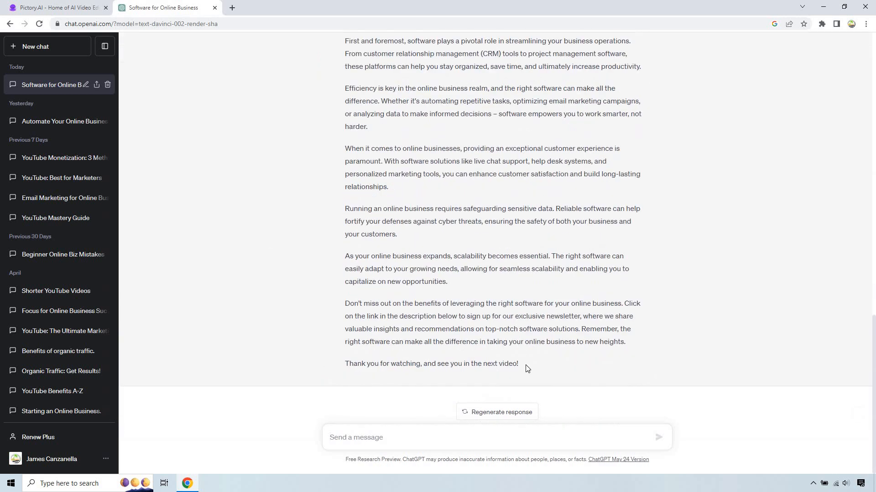
- Copy the revised script without its [INTRODUCTION] label, switch to Pictory and paste it into a new Script to Video project
left_click_drag(519, 364, 372, 134)
key("ctrl+c")
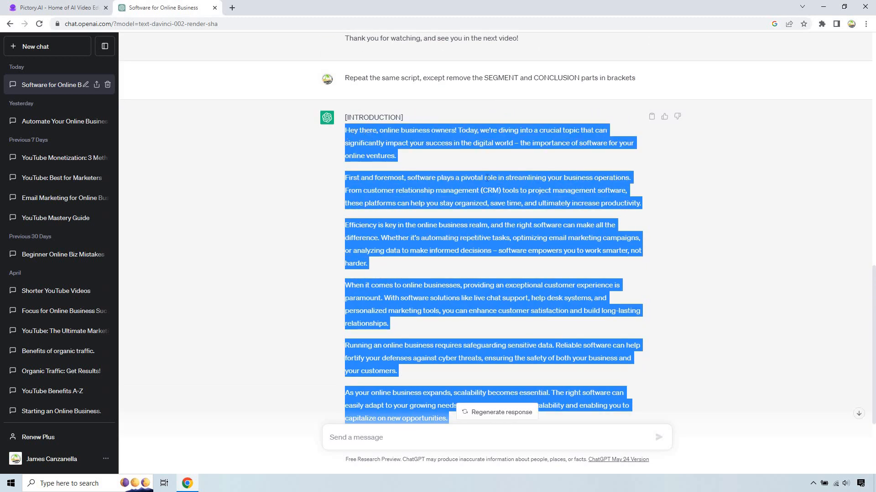
left_click(59, 7)
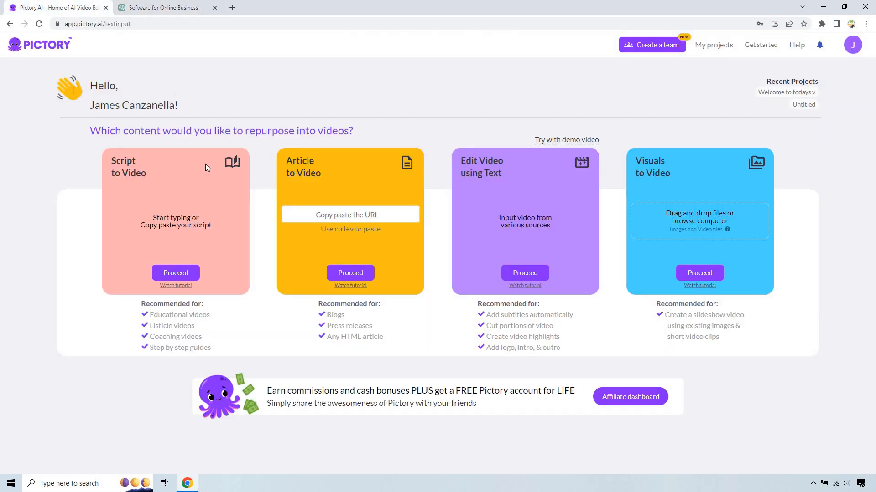
left_click(177, 274)
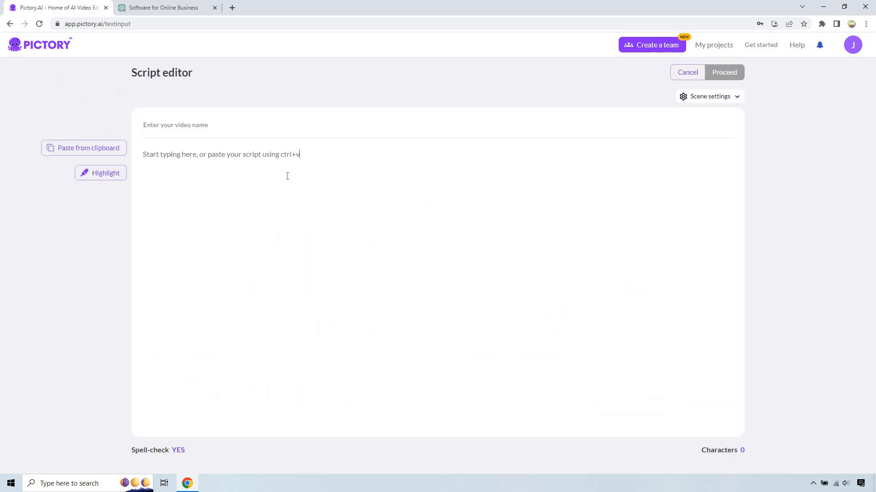
key("ctrl+v")
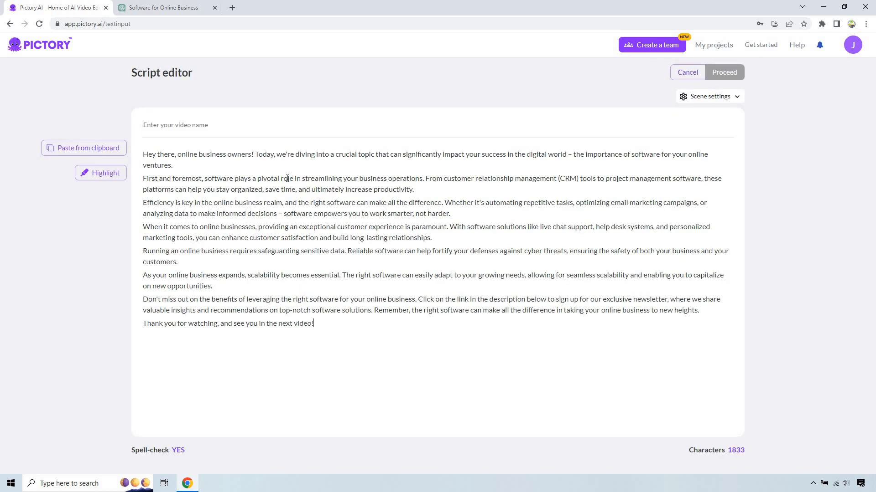
- Break the opening paragraph after "owners!", replace the dash after "digital world" with "..." and start a new line with "The importance"
left_click(256, 154)
key("Return")
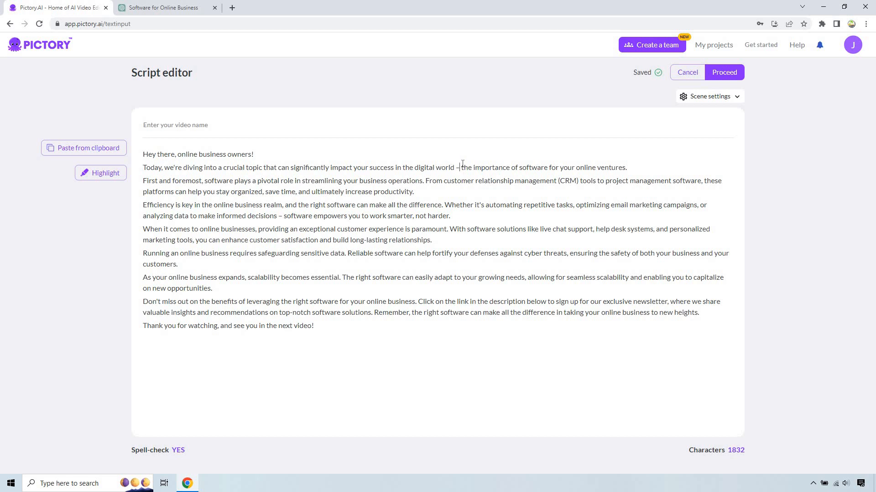
key("BackSpace")
key("BackSpace")
type("...")
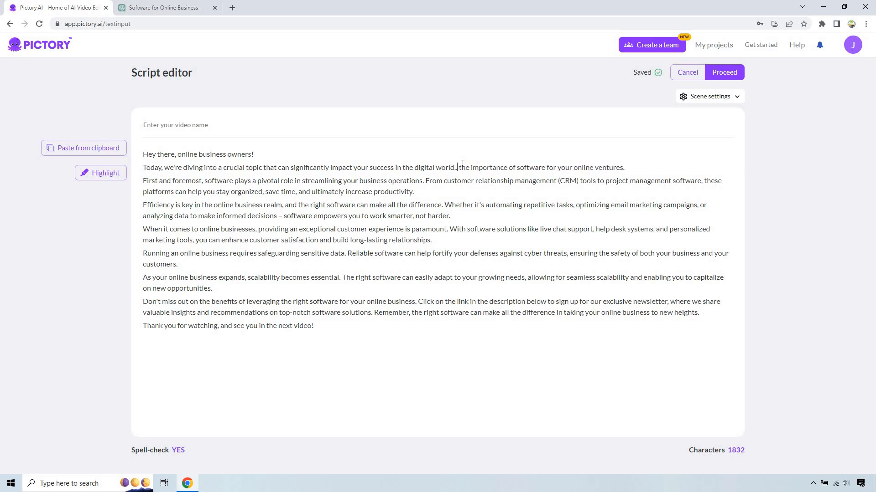
key("Return")
key("Delete")
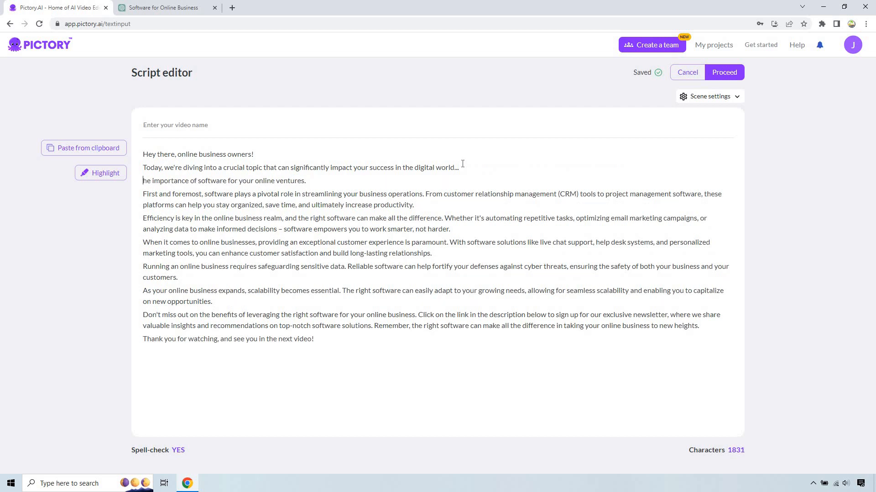
type("T")
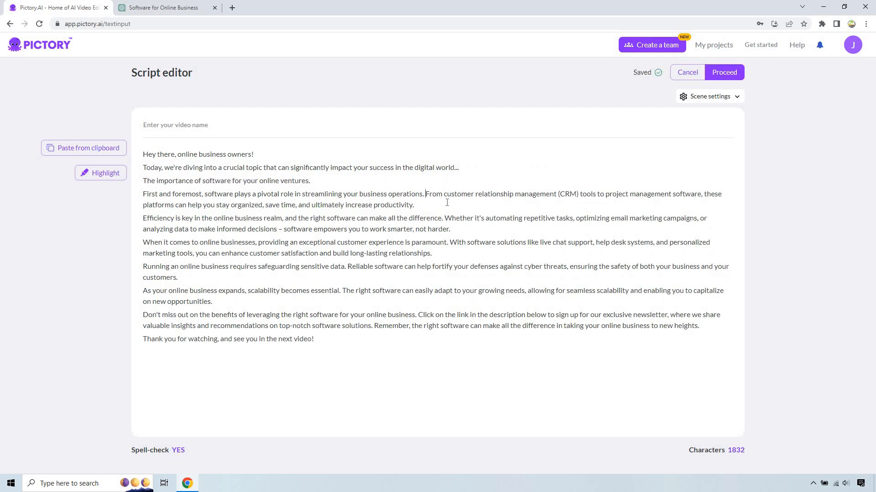
- Split the remaining paragraphs into short single-sentence lines, ending divided sentences with "..." and capitalizing the line that follows
key("Return")
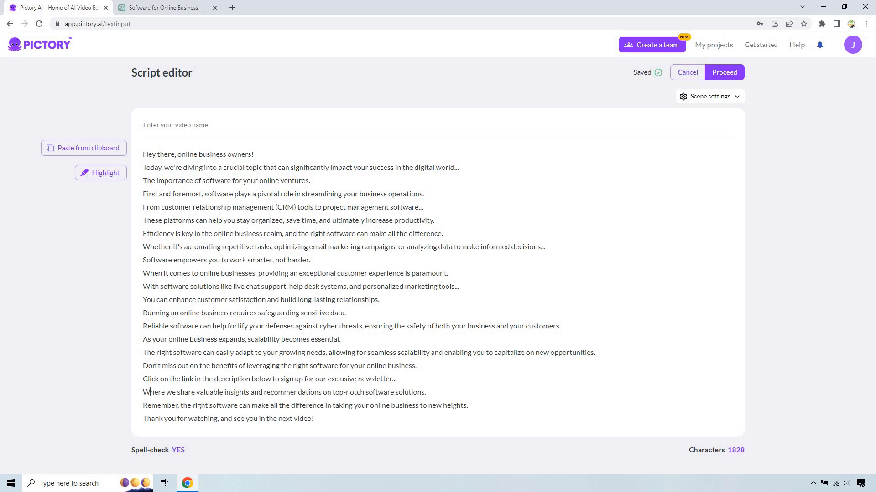
left_click(385, 422)
left_click_drag(310, 181, 142, 167)
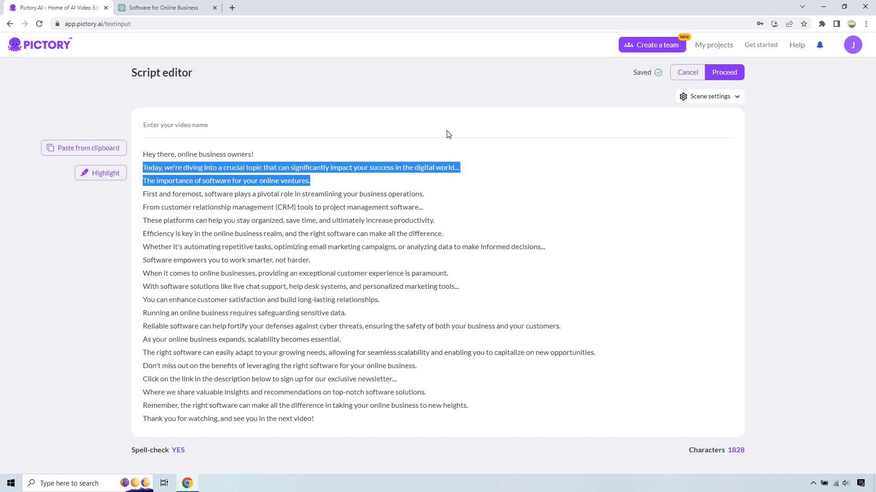
left_click(461, 169)
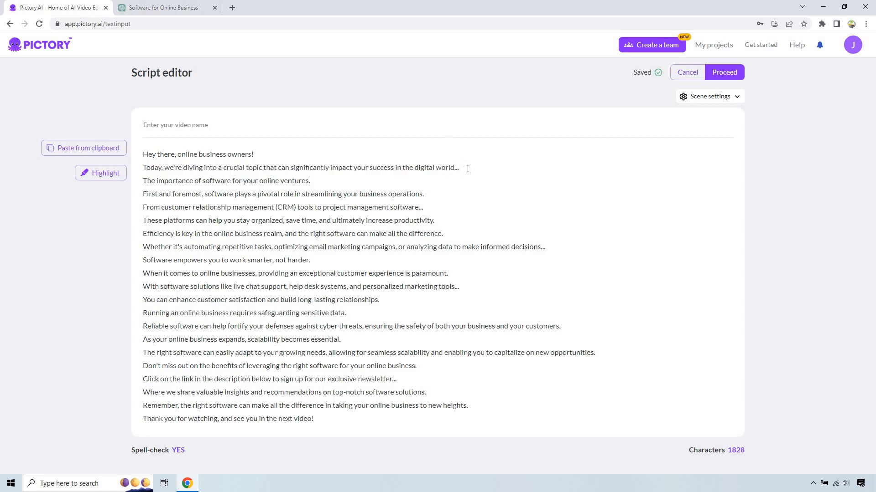
key("shift+Left")
left_click(388, 339)
- Proceed from the script to the template library and apply the Graceful template in 16:9 aspect ratio
left_click(725, 73)
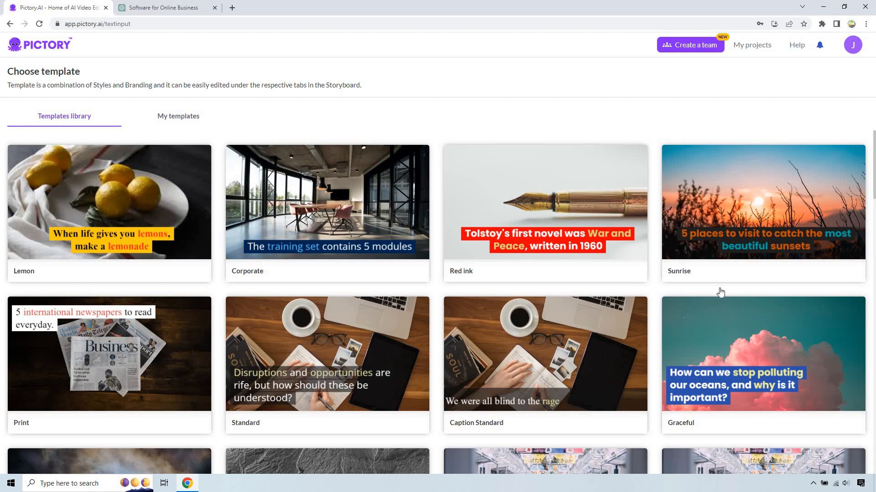
scroll(567, 301, "down", 4)
scroll(544, 251, "down", 7)
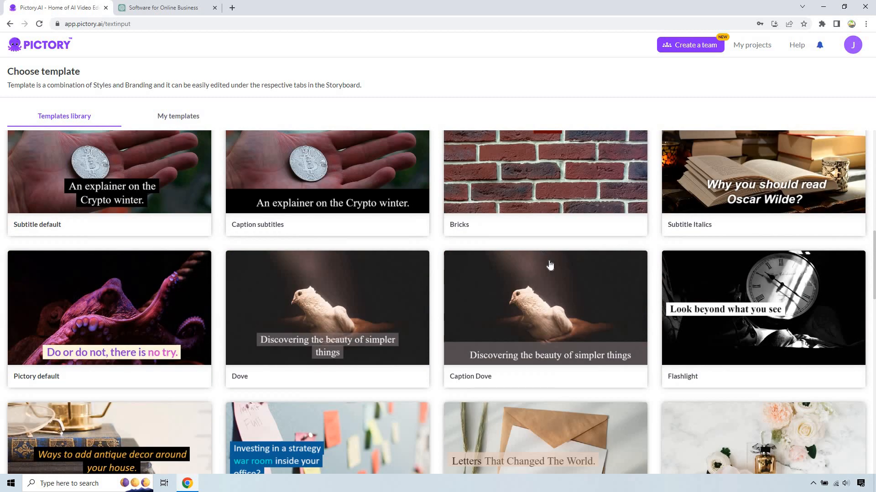
scroll(588, 267, "up", 9)
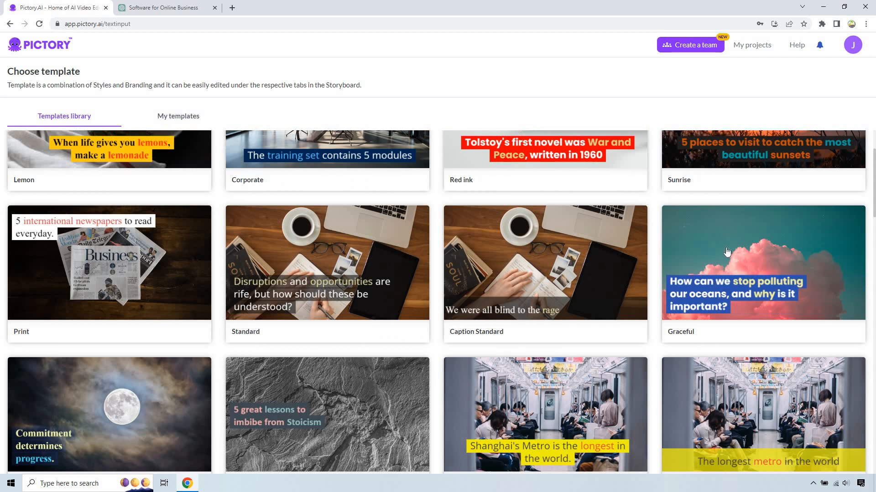
mouse_move(725, 247)
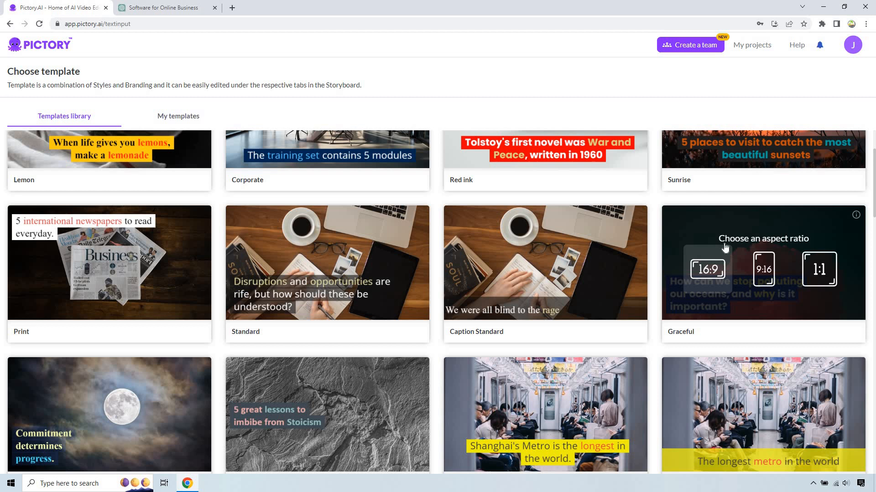
left_click(704, 278)
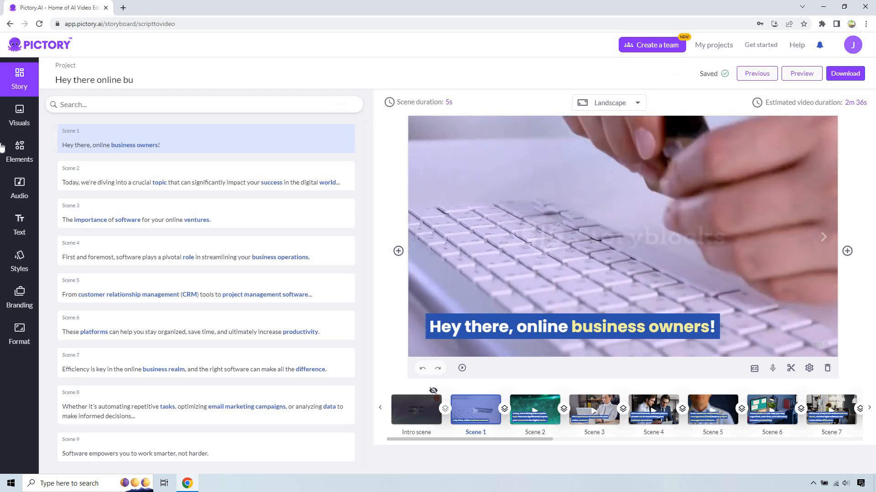
- Look through the storyboard's scene list and view the previews of scene 2 and scene 1
scroll(187, 284, "down", 15)
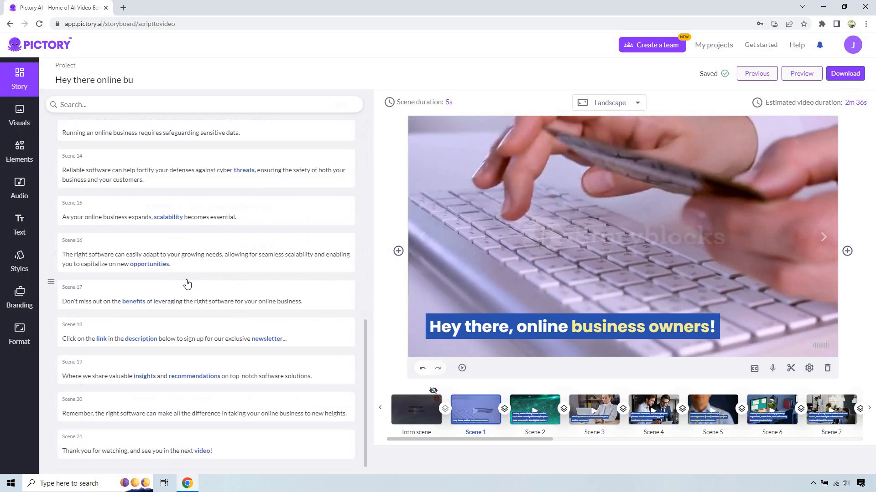
scroll(186, 283, "up", 15)
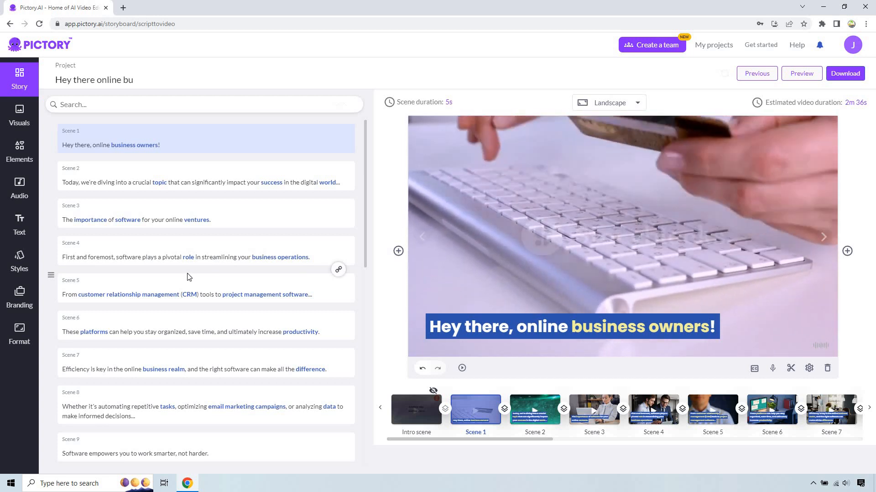
left_click(224, 180)
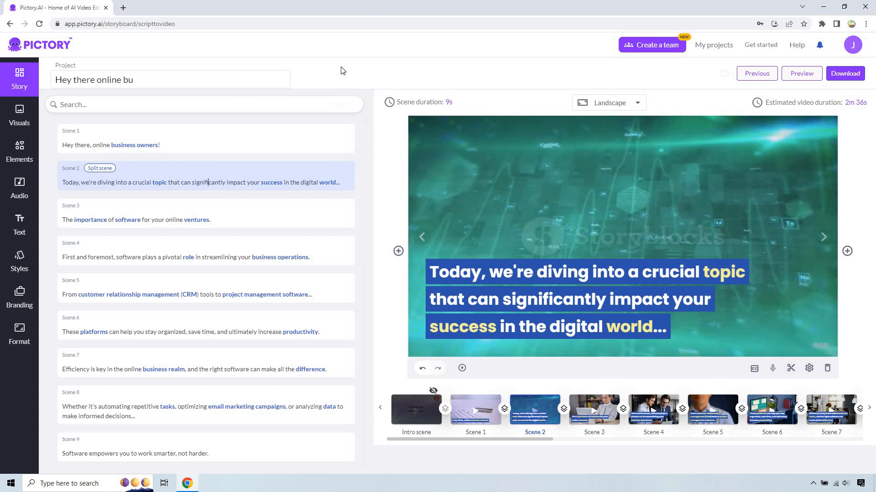
left_click(273, 145)
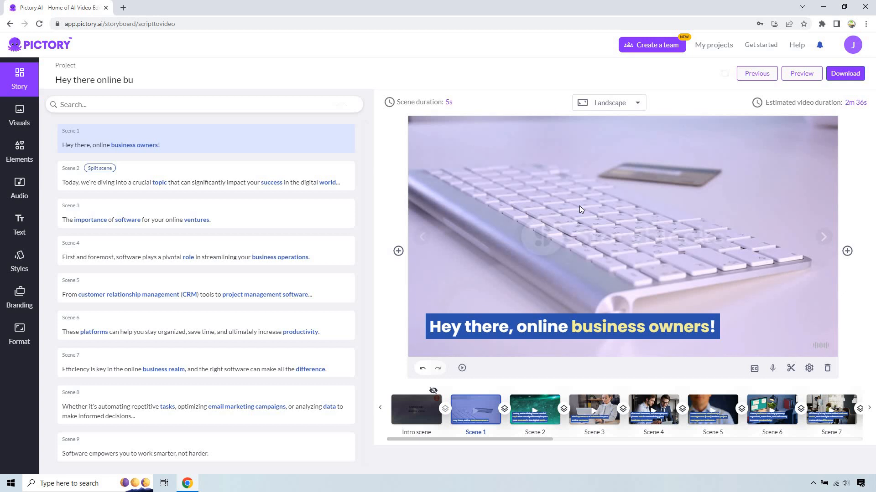
- Search the visuals library for "digital world" and set scene 2's background to the clip of a globe on a laptop screen
left_click(547, 401)
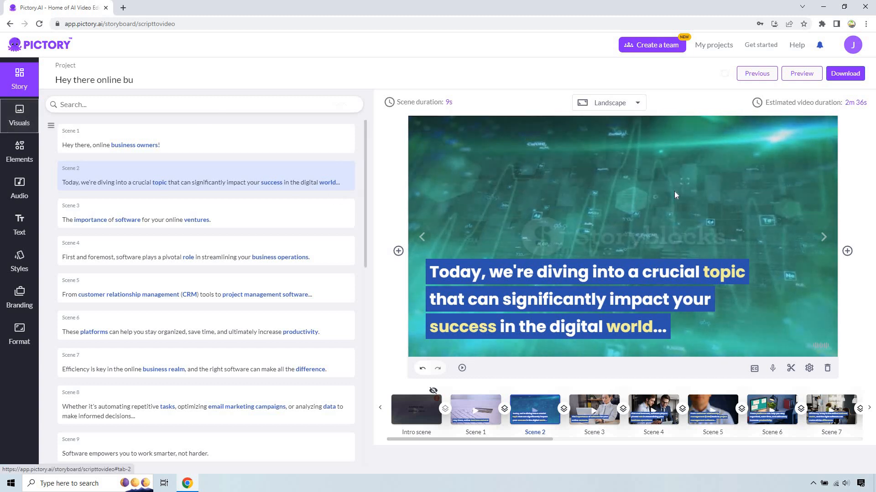
left_click(33, 122)
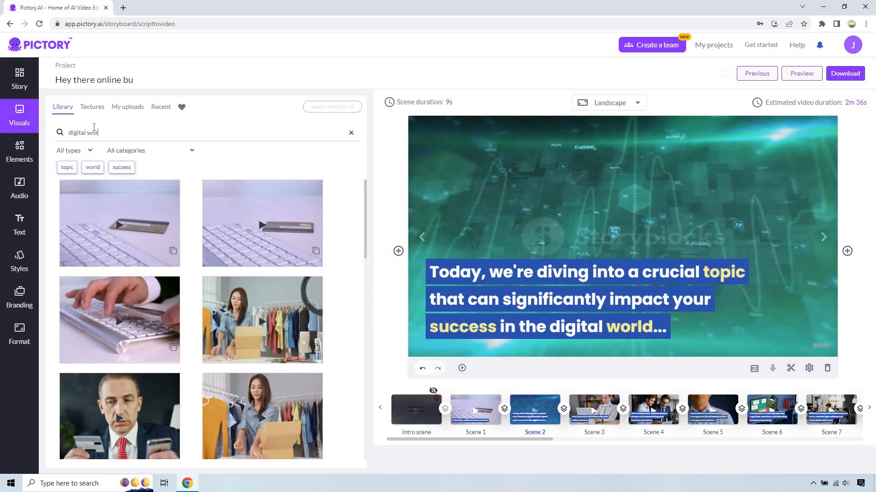
type("ld")
key("Return")
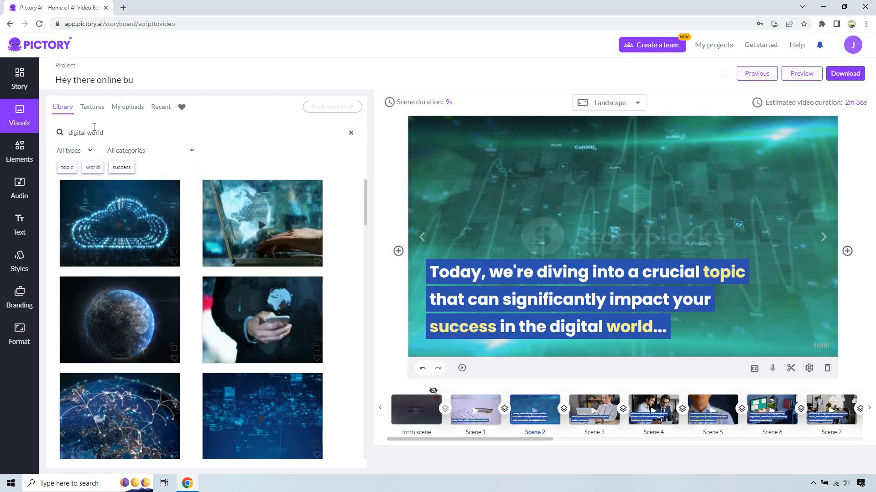
left_click(253, 224)
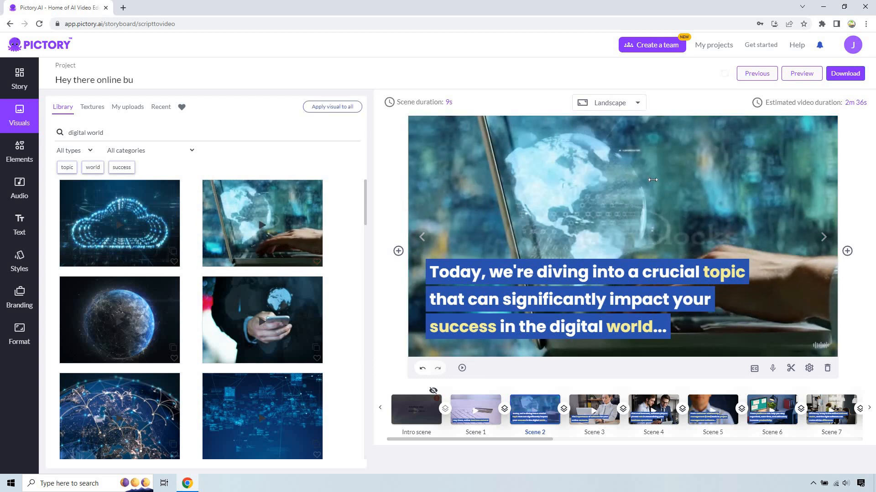
- Review the background clips and captions of scenes 3 through 11 one by one in the storyboard
left_click(604, 406)
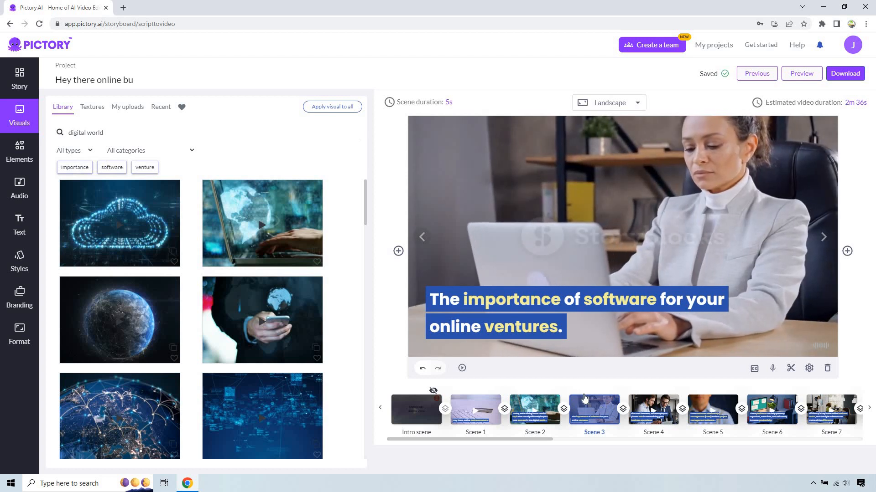
left_click(667, 403)
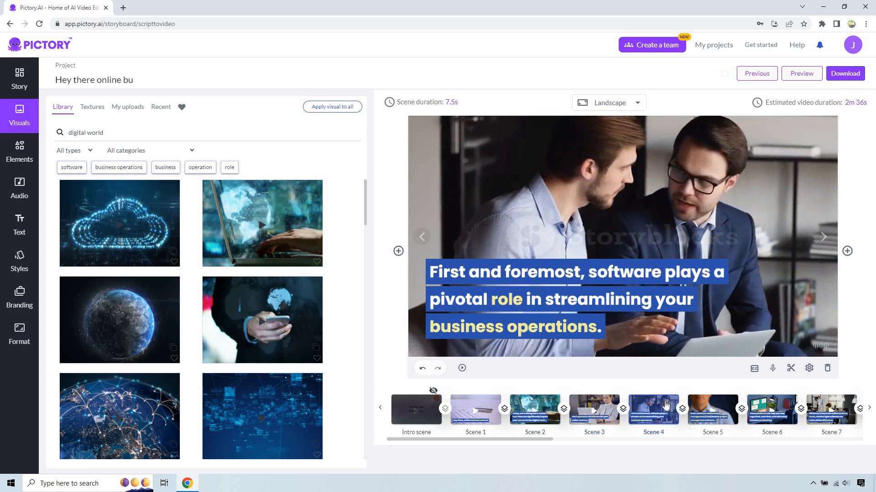
left_click(718, 404)
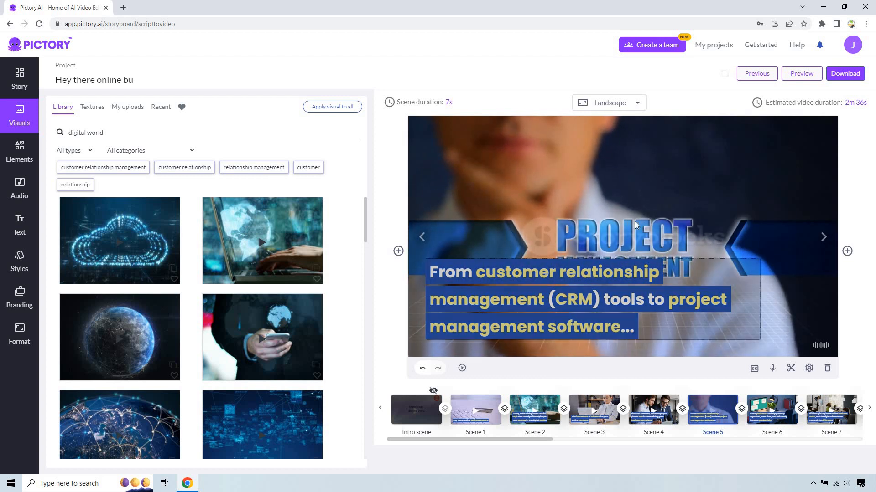
left_click(783, 410)
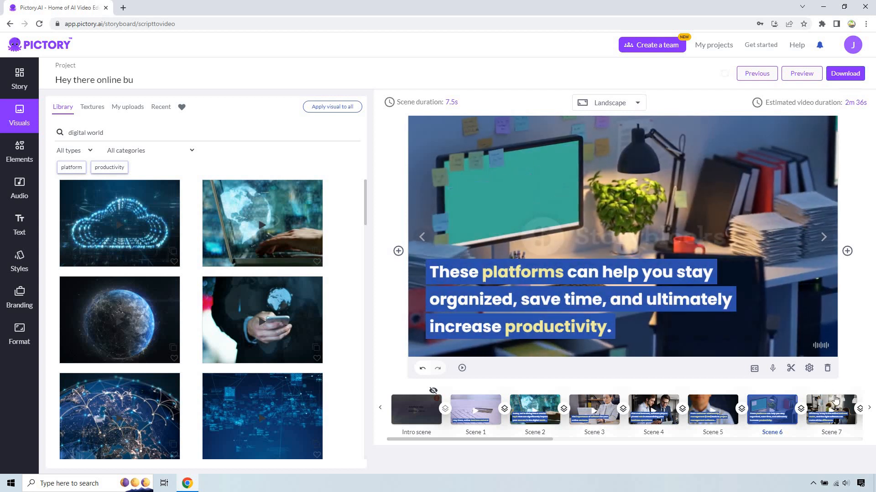
left_click(834, 403)
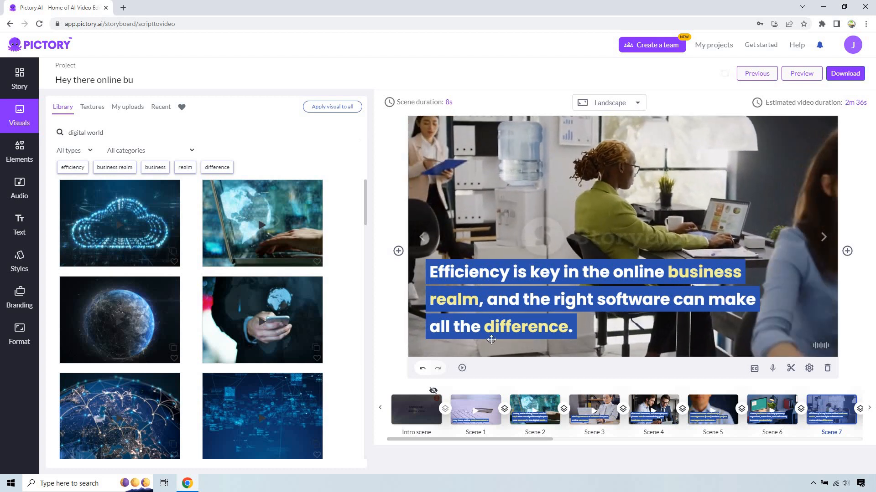
scroll(456, 411, "down", 5)
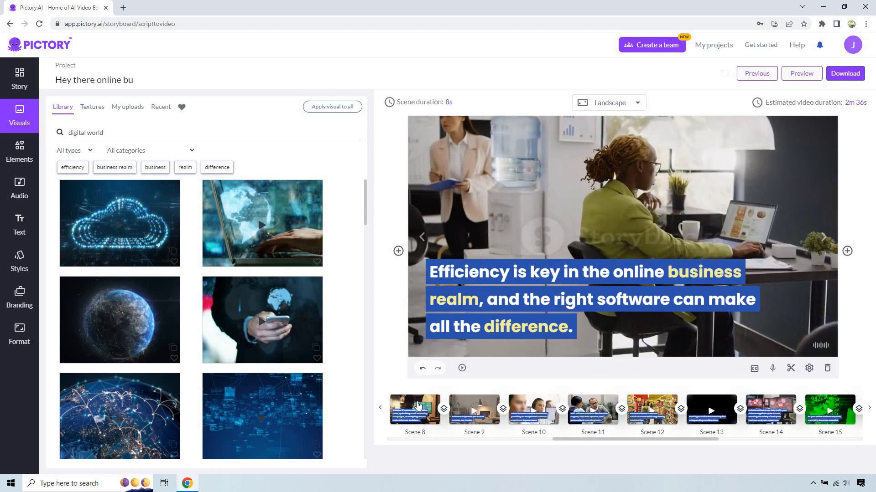
left_click(410, 397)
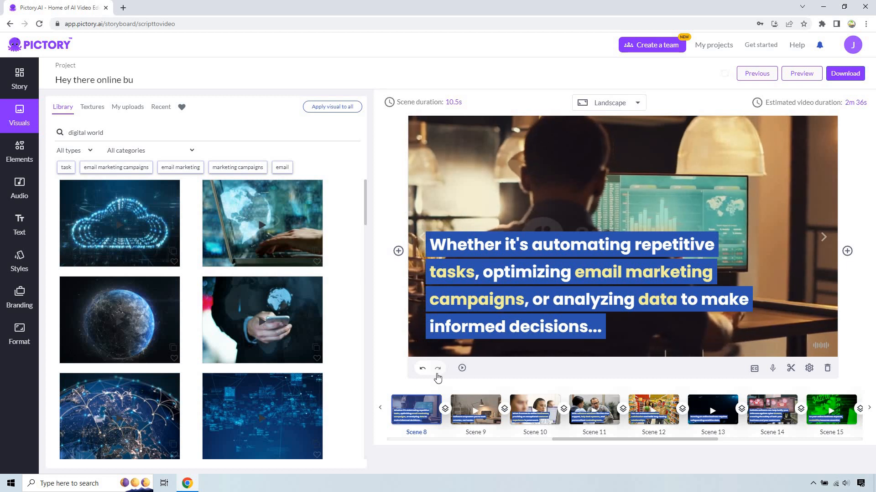
left_click(486, 404)
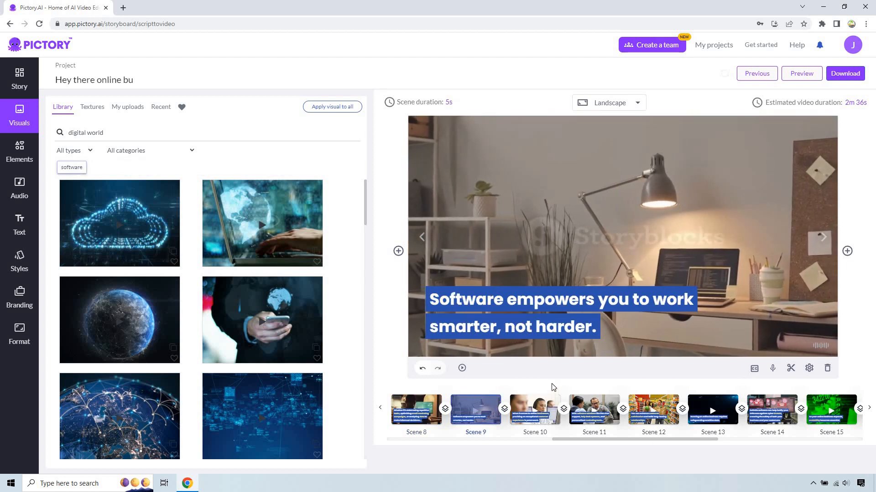
left_click(550, 404)
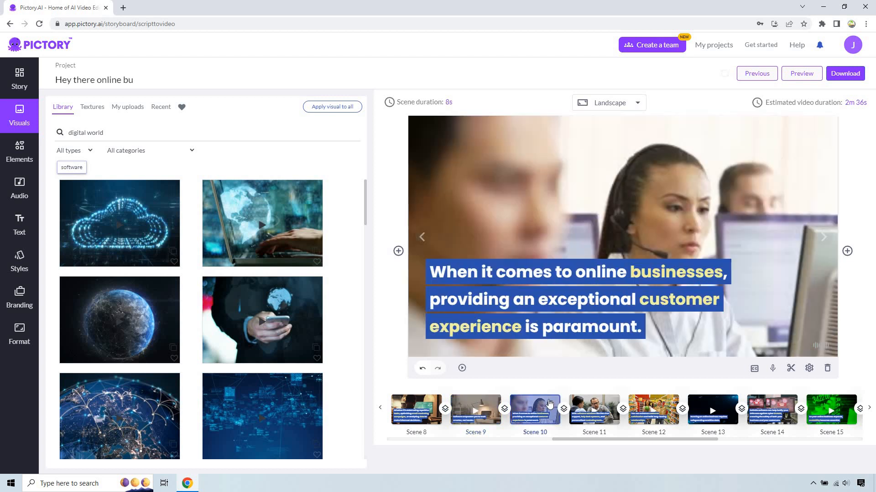
left_click(599, 405)
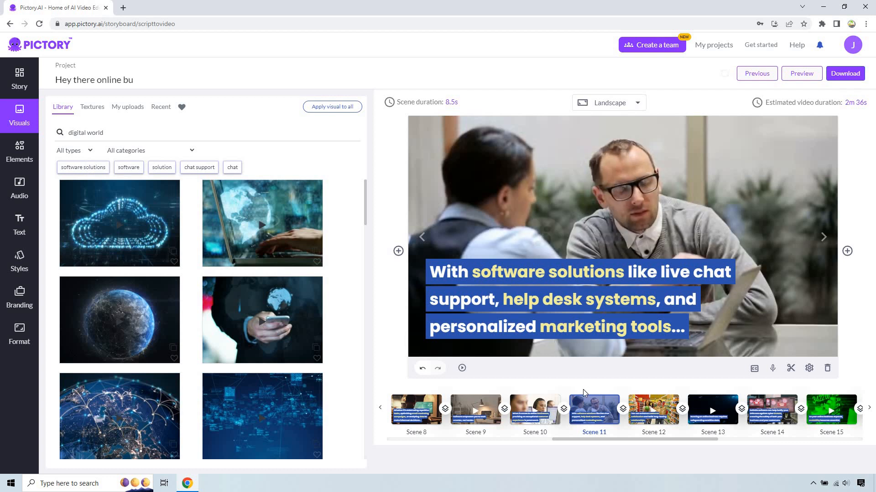
- Search the visuals library for "shake hand" and set scene 12's background to the clip of two people shaking hands over a desk
left_click(663, 405)
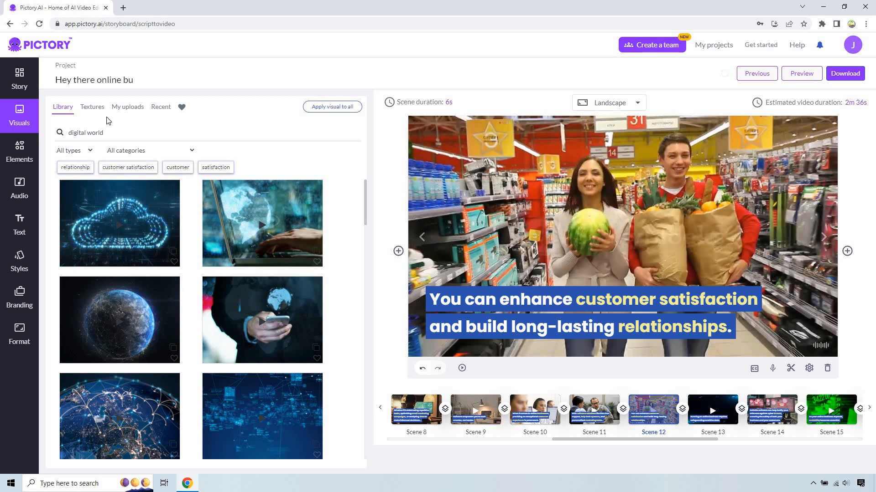
left_click(134, 135)
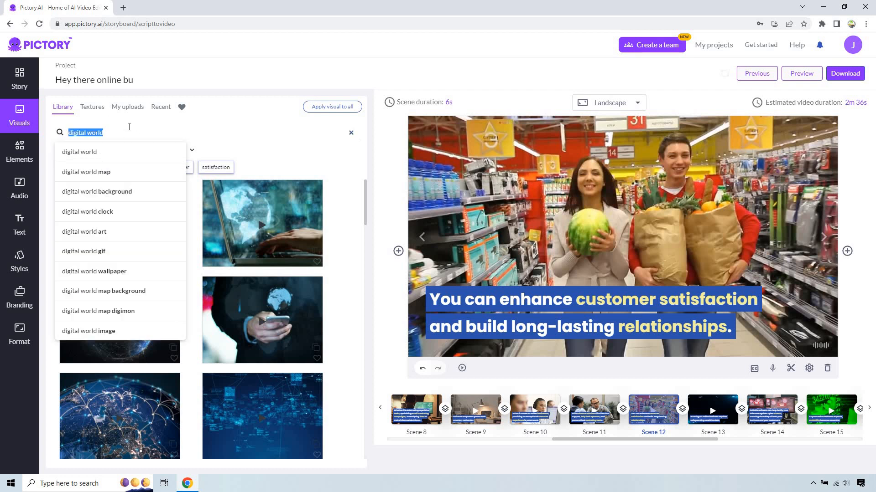
type("shake ha")
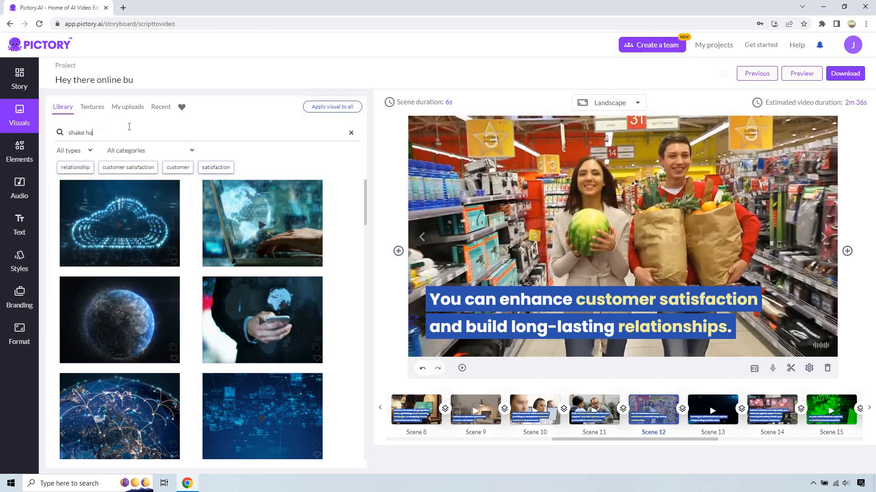
type("nd")
key("Return")
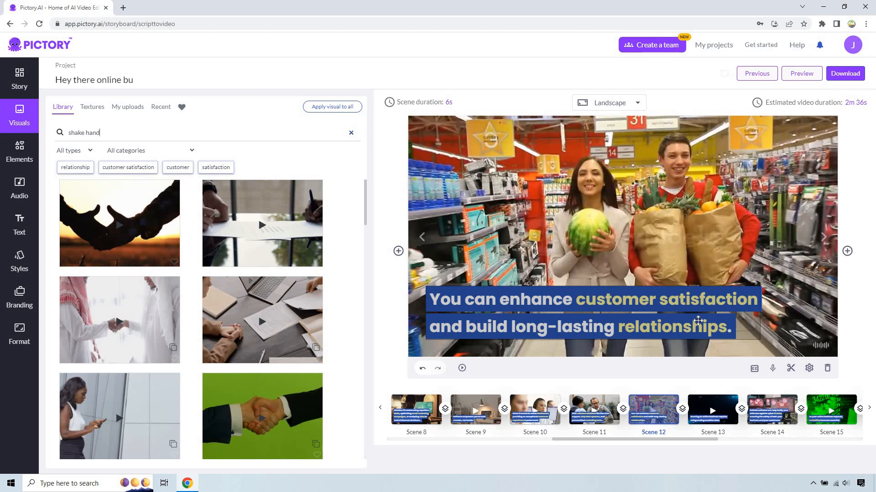
scroll(297, 292, "down", 5)
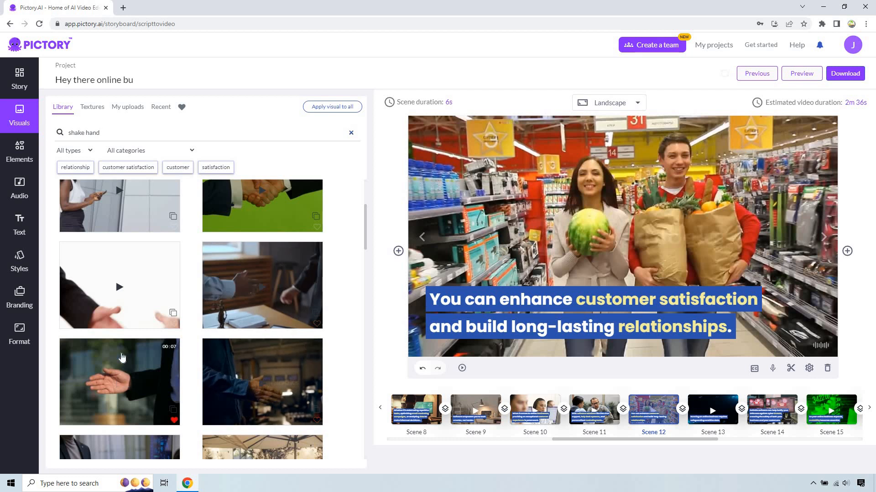
scroll(130, 322, "down", 3)
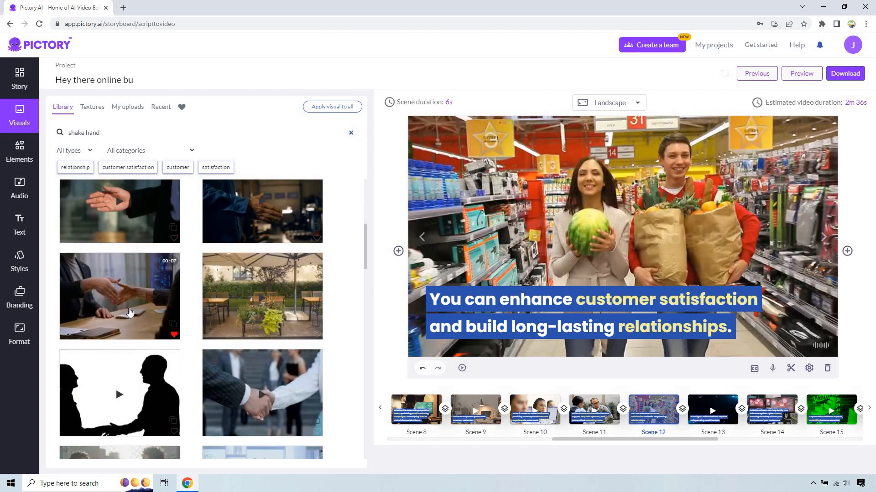
left_click(130, 313)
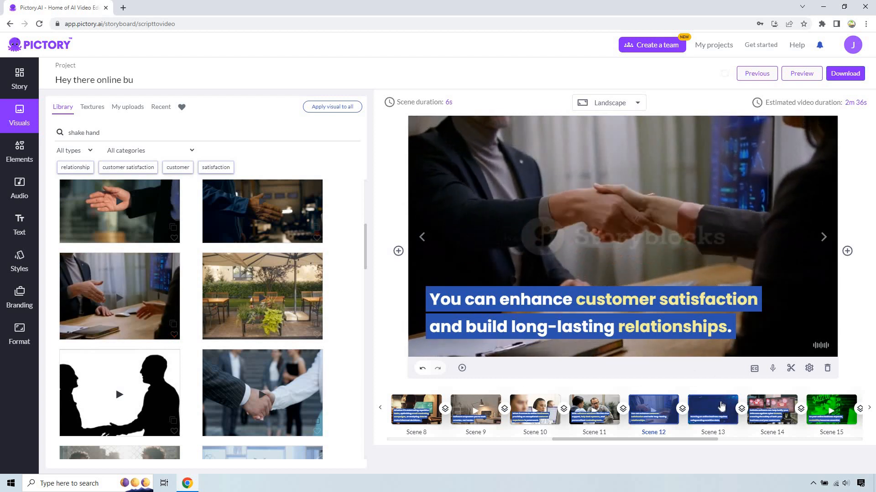
- Review the background clips and captions of scenes 13 through 15
left_click(710, 404)
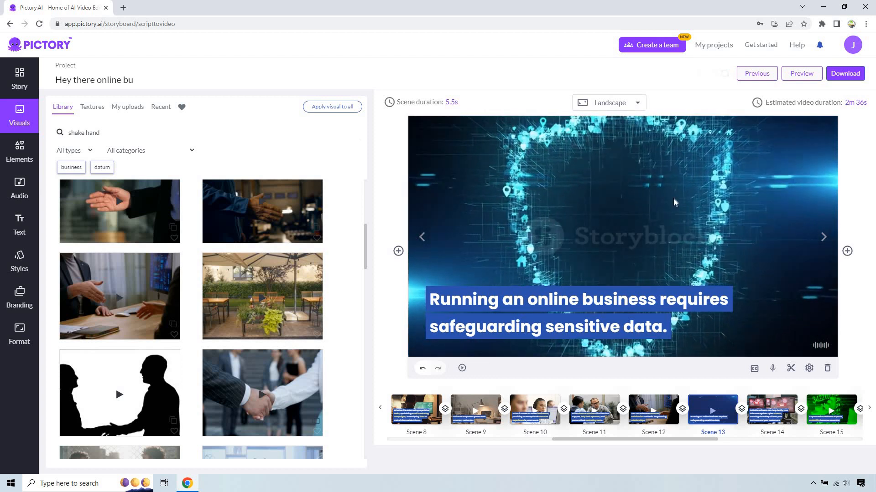
left_click(772, 407)
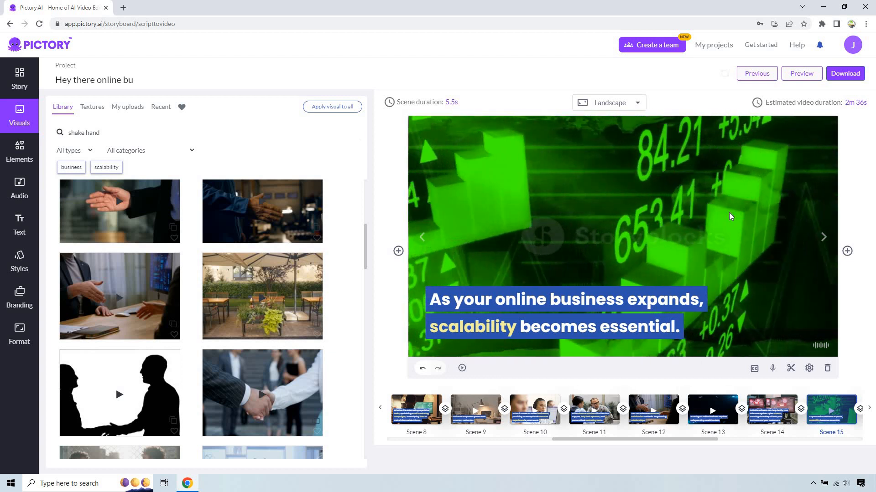
left_click(871, 412)
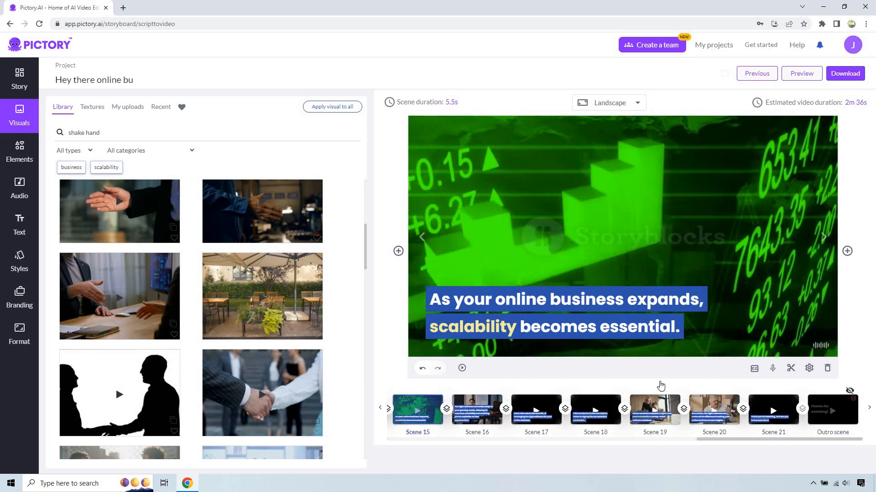
- Search the visuals library for "software" and set scene 16's background to the clip of two men facing several monitors
left_click(824, 238)
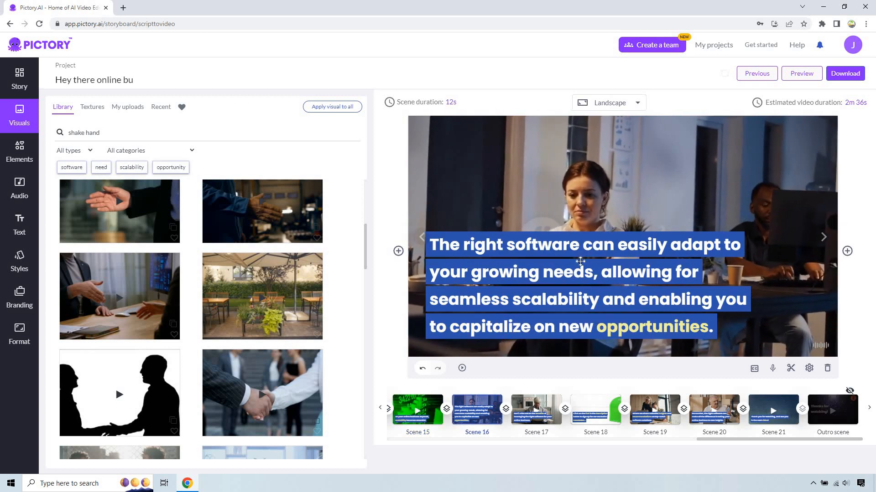
double_click(121, 131)
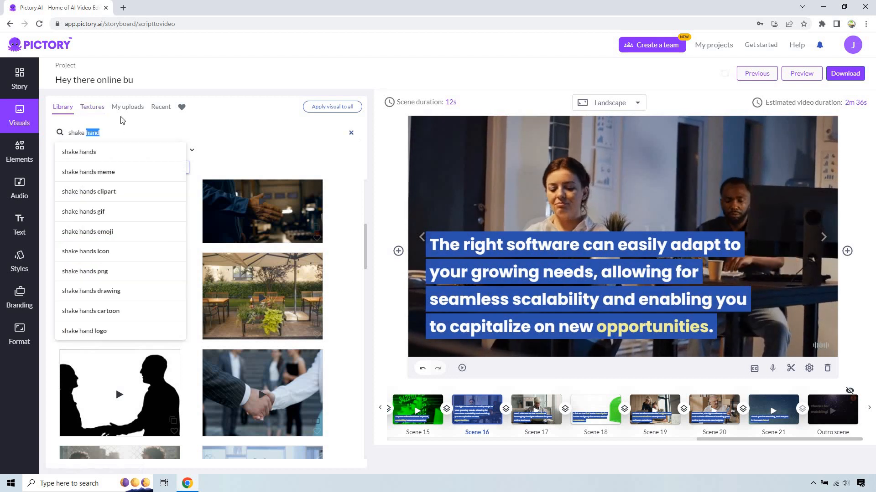
type("software")
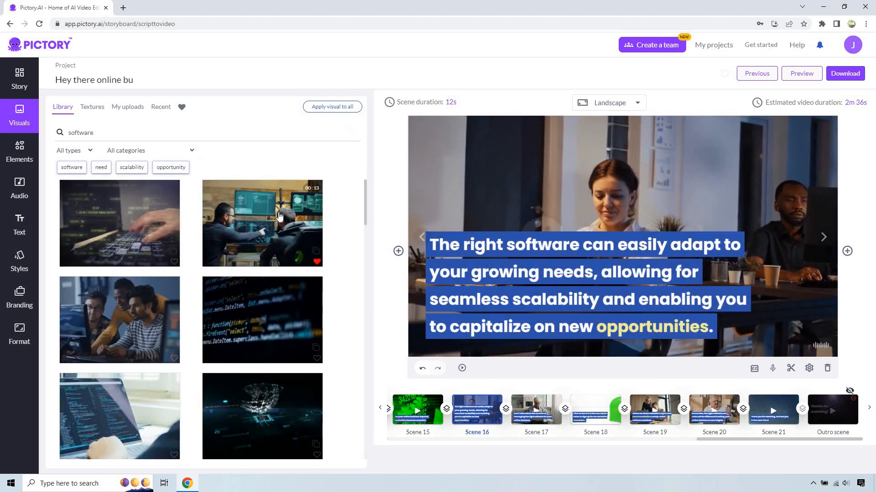
left_click(316, 194)
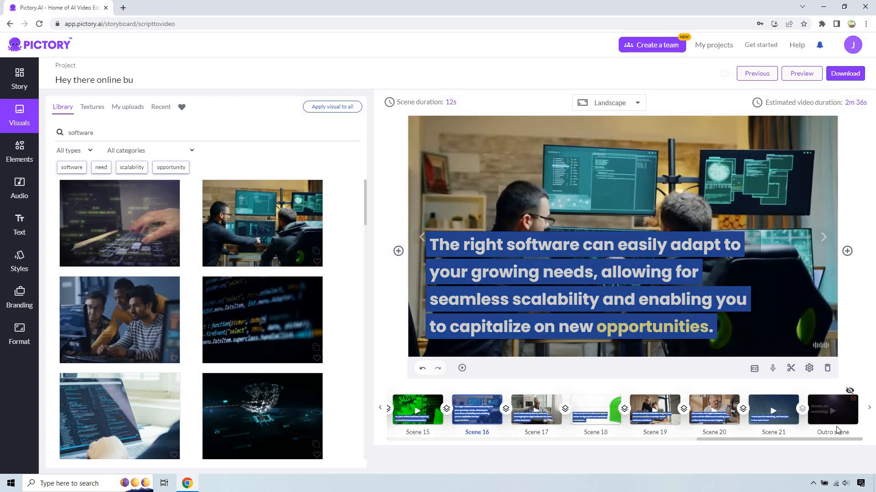
- Search the visuals library for "online business sofwtare" and set scene 17's background to the overhead clip of a woman typing on a laptop
left_click(542, 407)
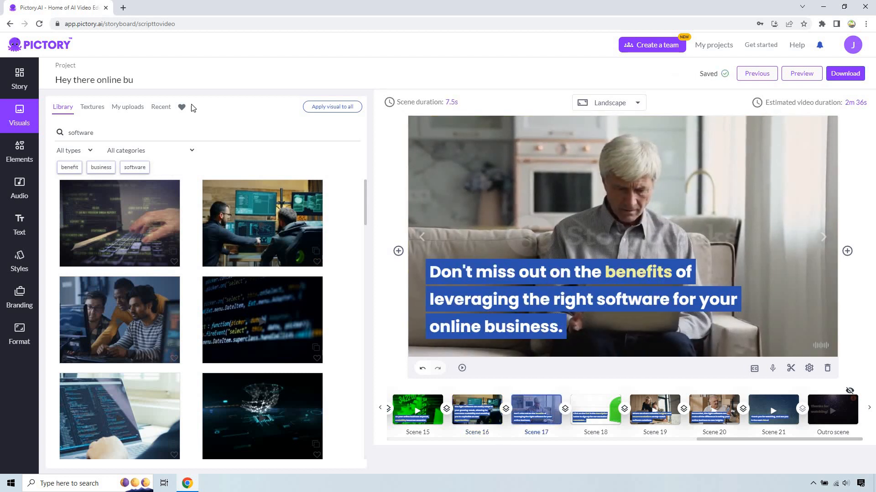
double_click(117, 131)
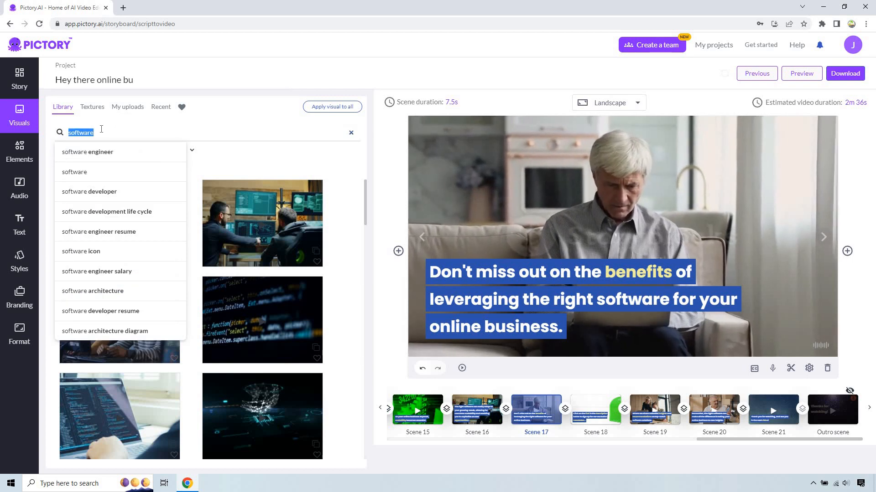
type("online business oft")
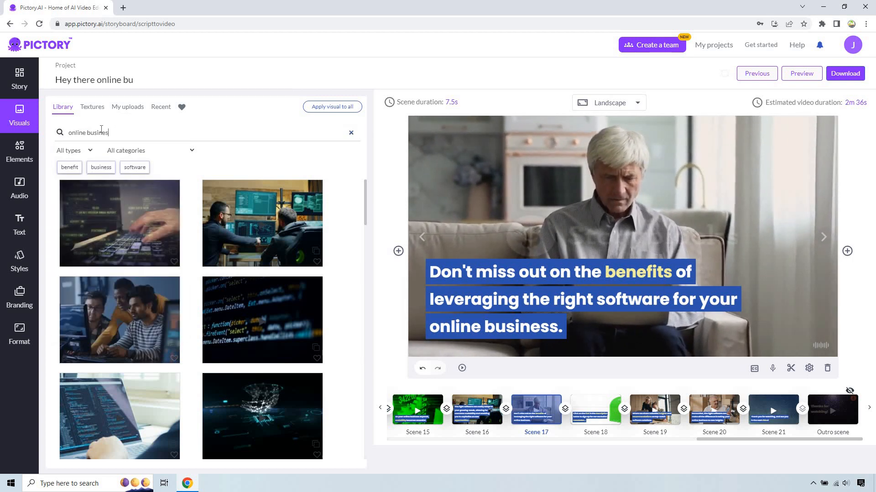
type("wtare")
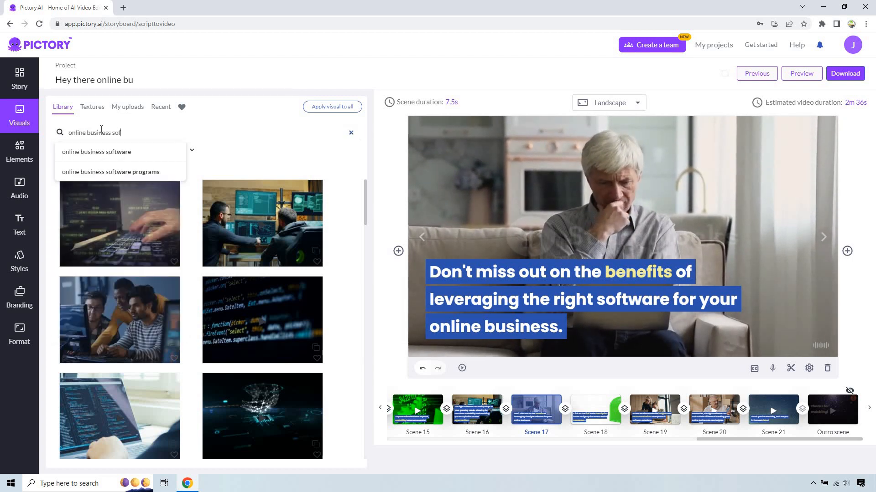
triple_click(131, 133)
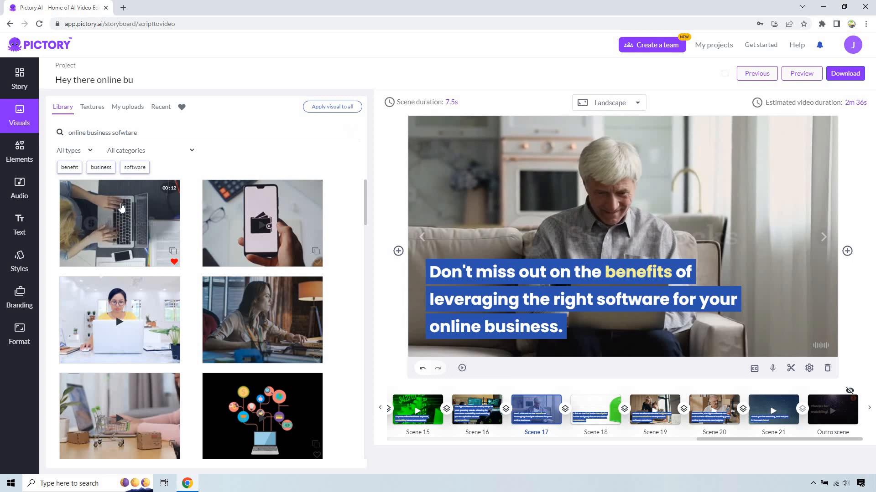
left_click(128, 217)
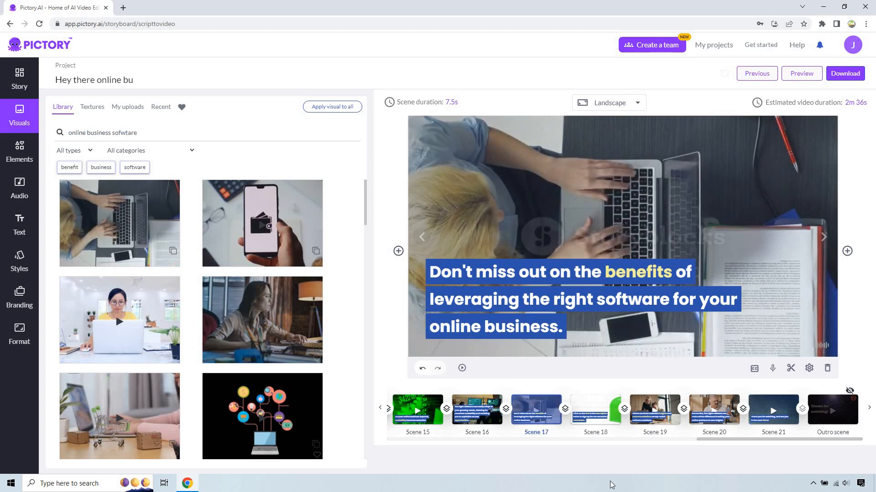
- Search the visuals library for "click the link" and set scene 18's background to the clip of a person using a phone beside a monitor
left_click(599, 411)
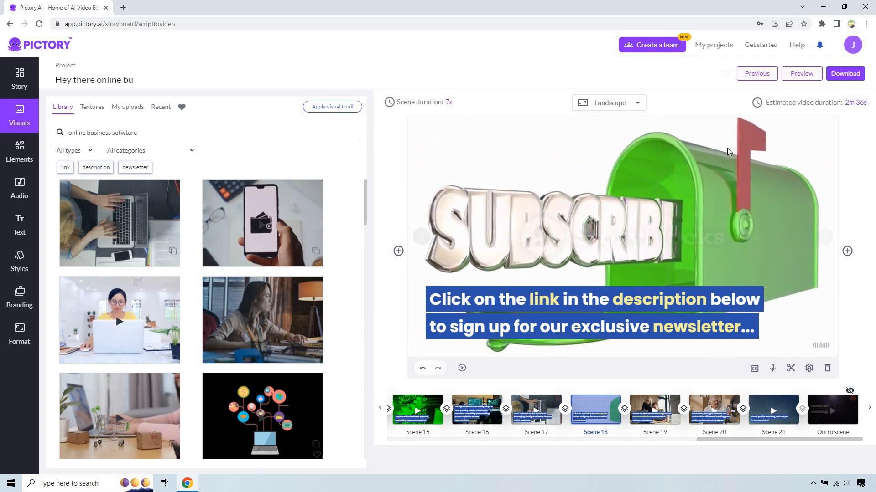
triple_click(112, 131)
type("cl")
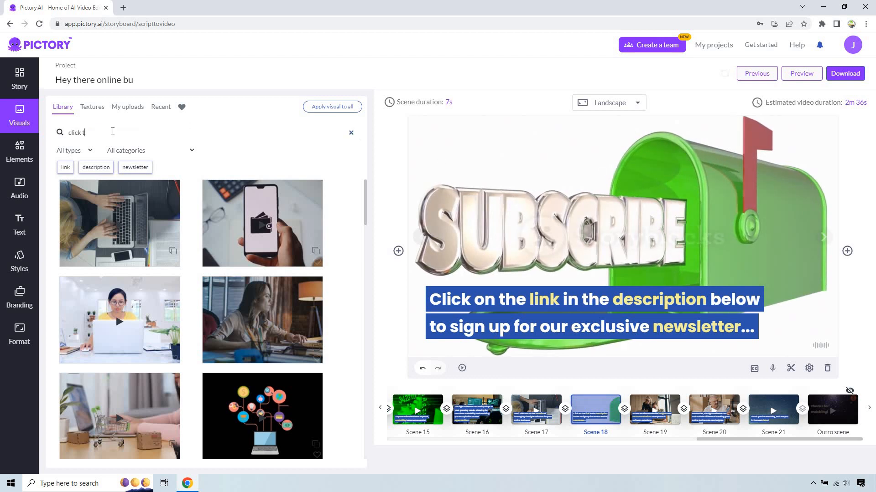
type("ick the link")
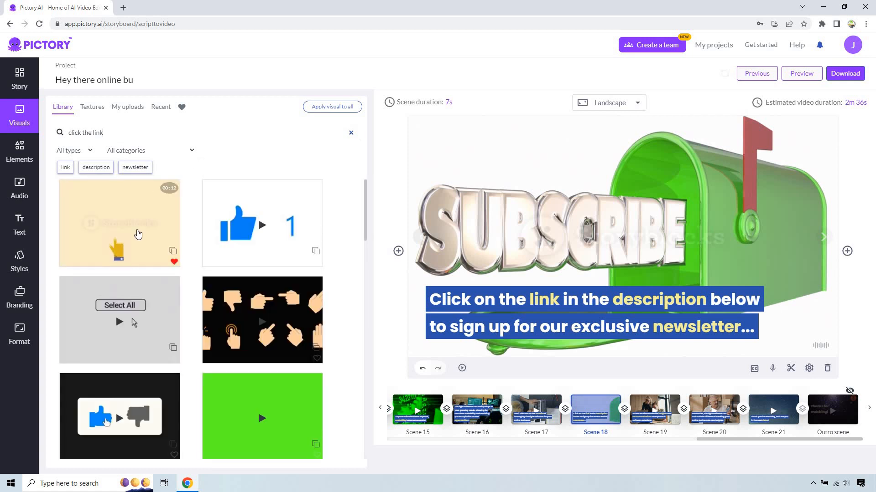
scroll(135, 232, "down", 5)
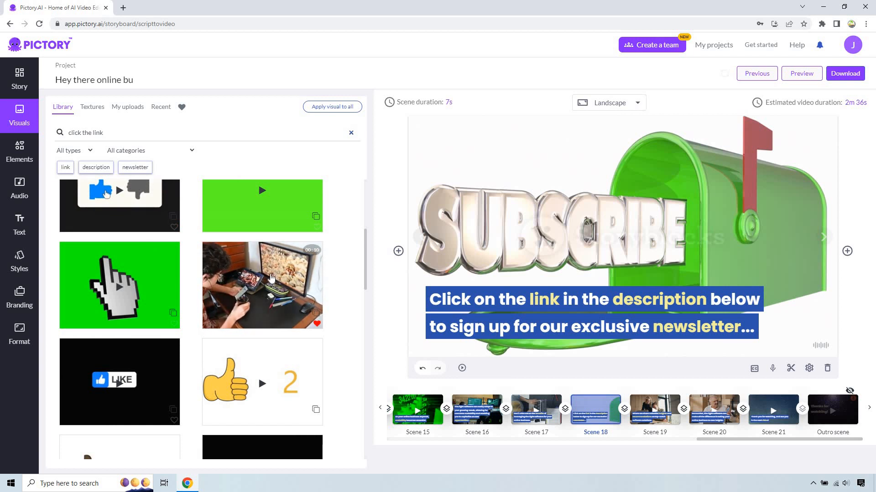
left_click(271, 278)
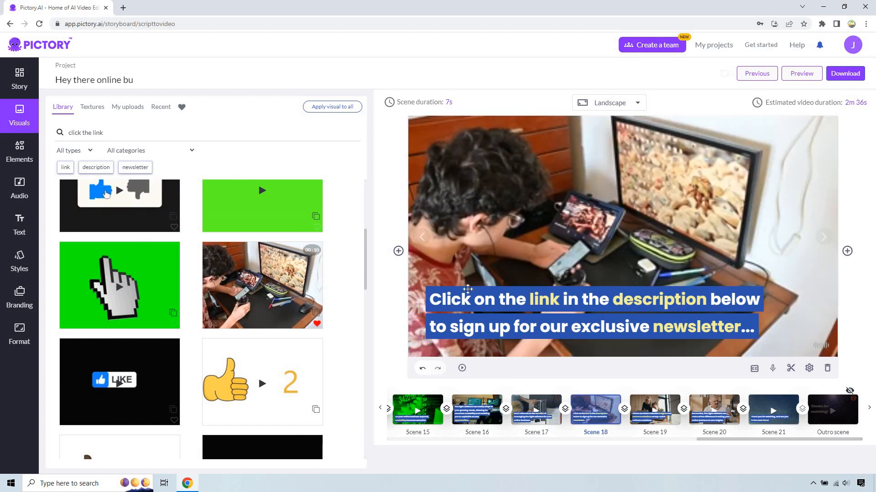
- Search the visuals library for "software" and set scene 20's background to the clip of a woman leaning beside a man in a suit
left_click(655, 410)
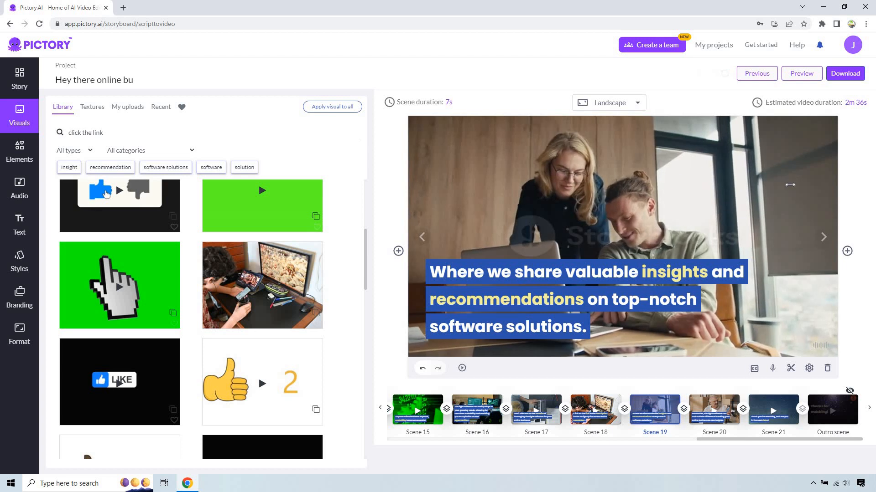
left_click(714, 410)
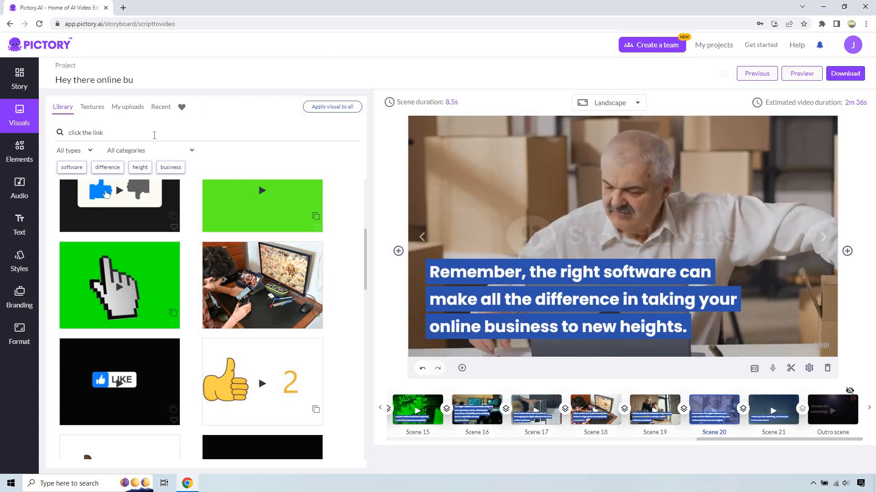
left_click(154, 135)
type("s")
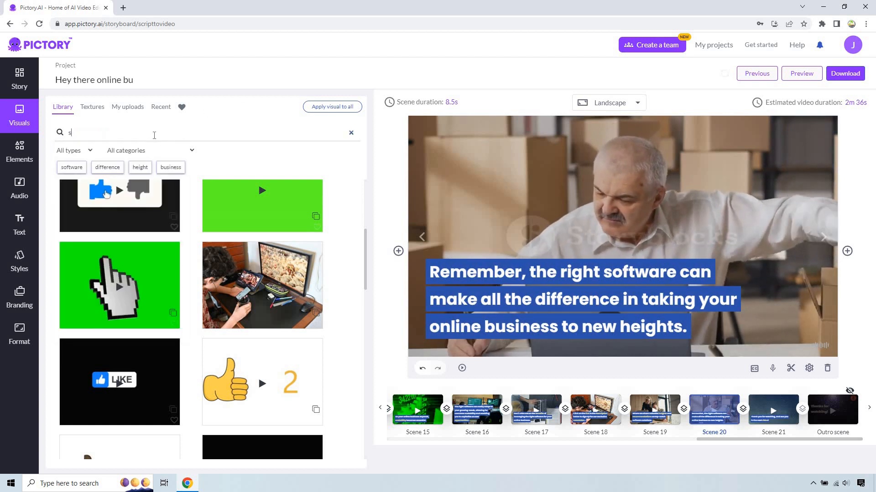
type("oftware")
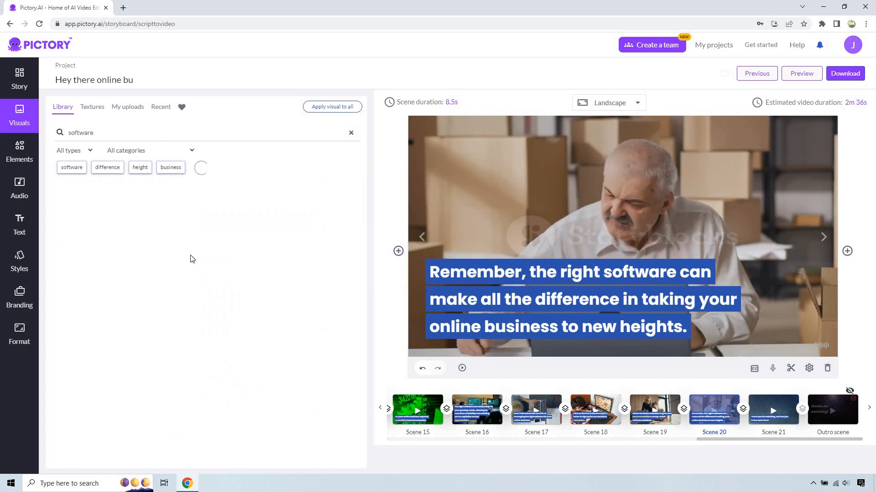
scroll(234, 289, "down", 2)
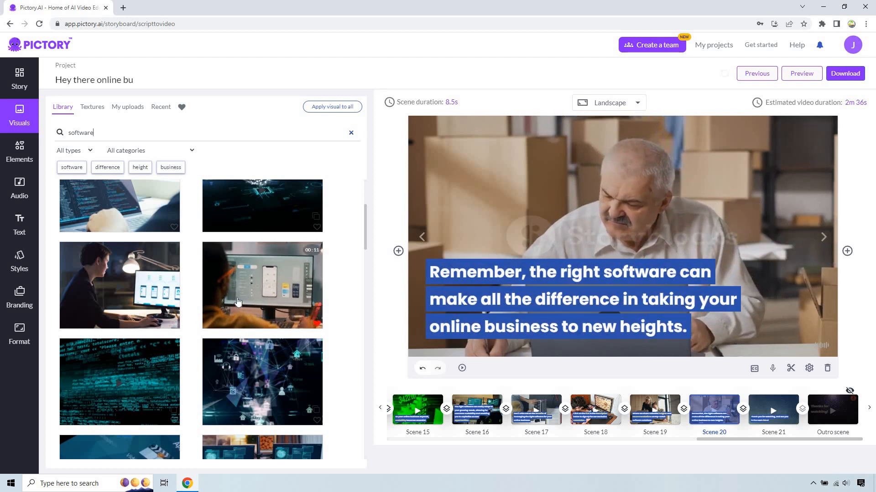
scroll(269, 285, "down", 4)
scroll(147, 283, "down", 1)
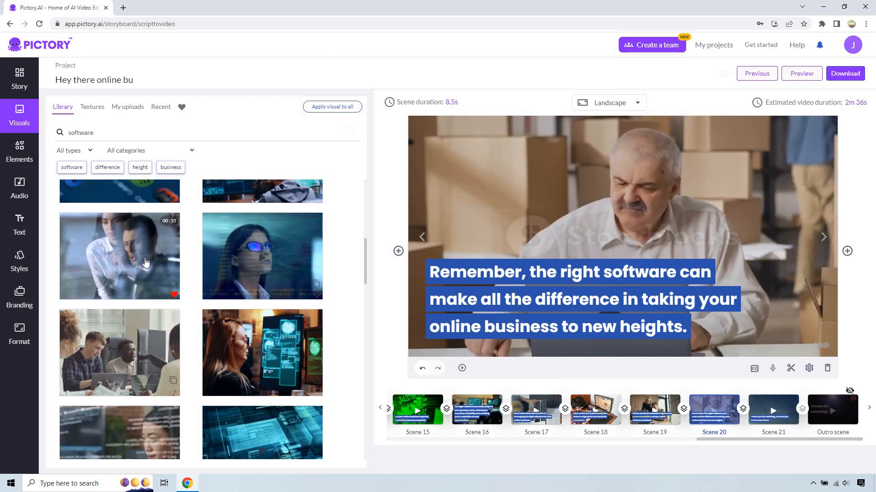
left_click(146, 263)
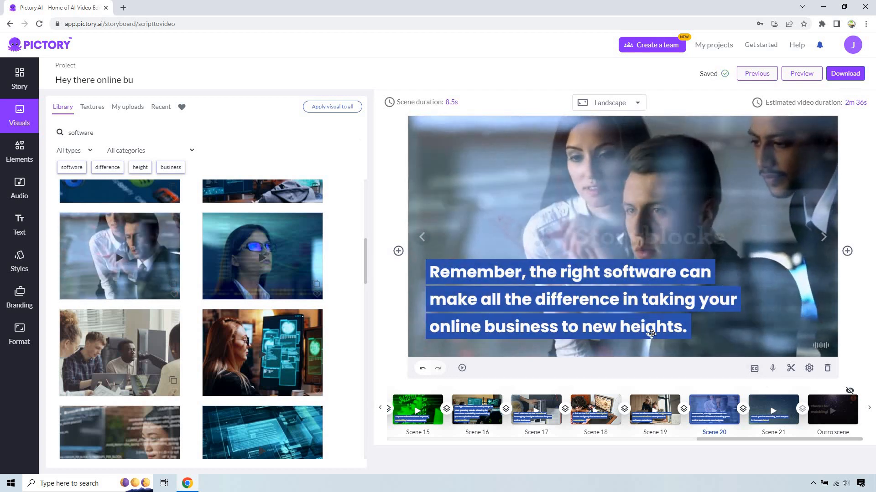
- Search the visuals library for "island" and set scene 21's background to the aerial clip of a round green island with a white beach
left_click(781, 410)
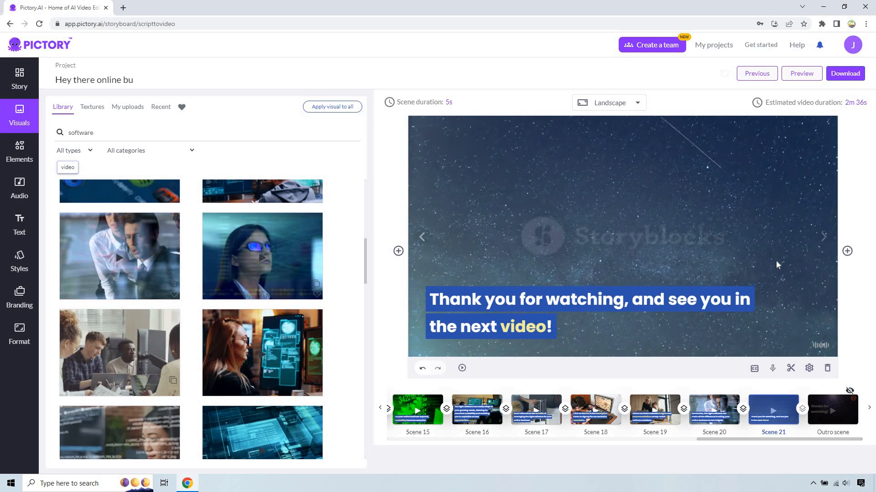
double_click(138, 133)
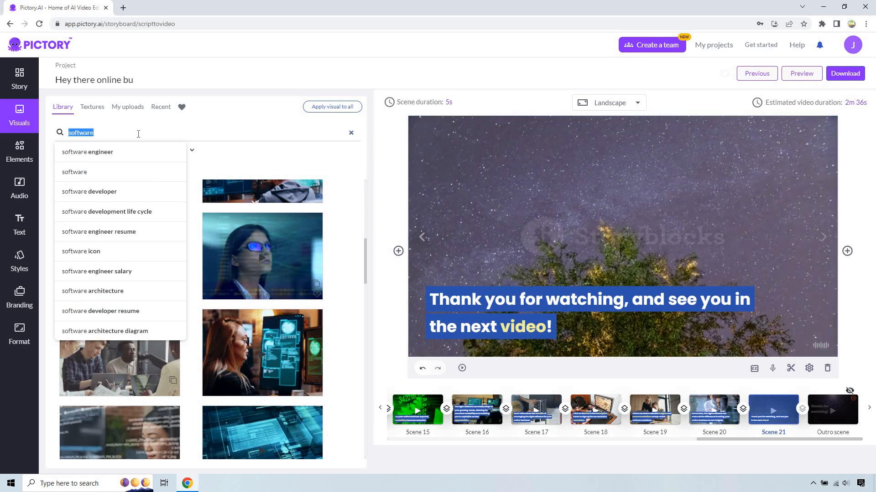
key("BackSpace")
key("Return")
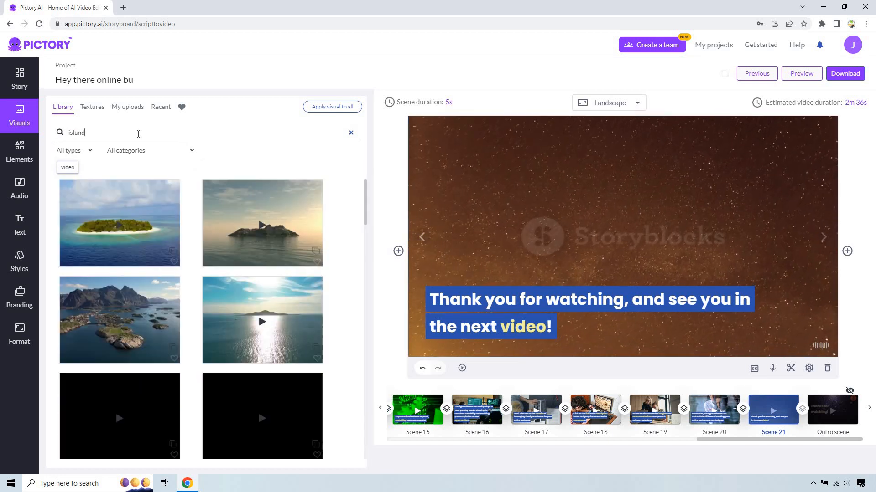
left_click(137, 237)
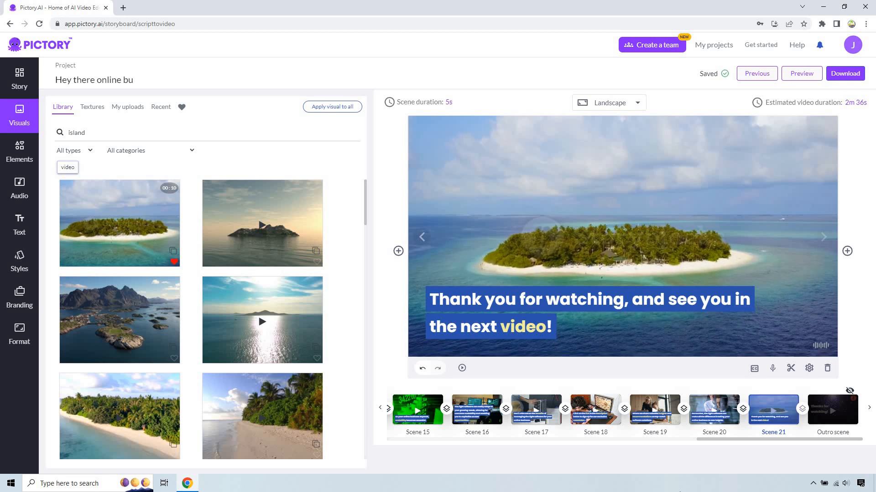
- Return the timeline to the intro scene and review the story text of scenes 1 through 21
left_click_drag(726, 439, 396, 444)
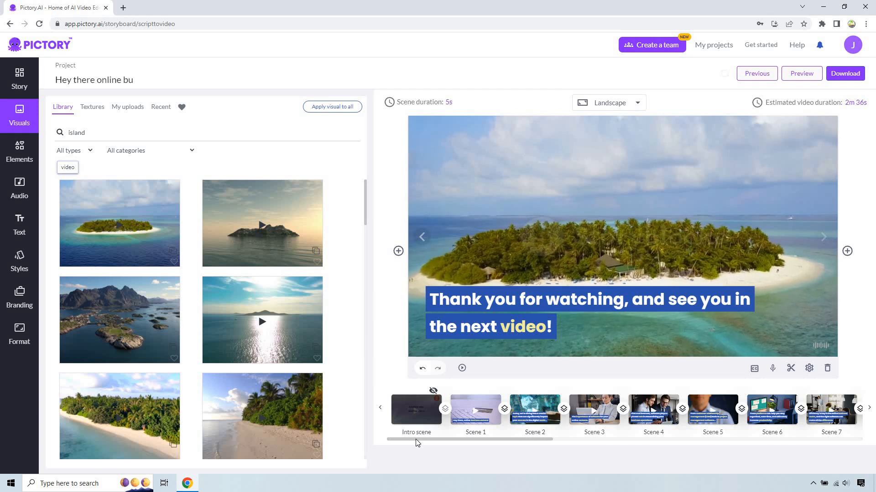
left_click(12, 66)
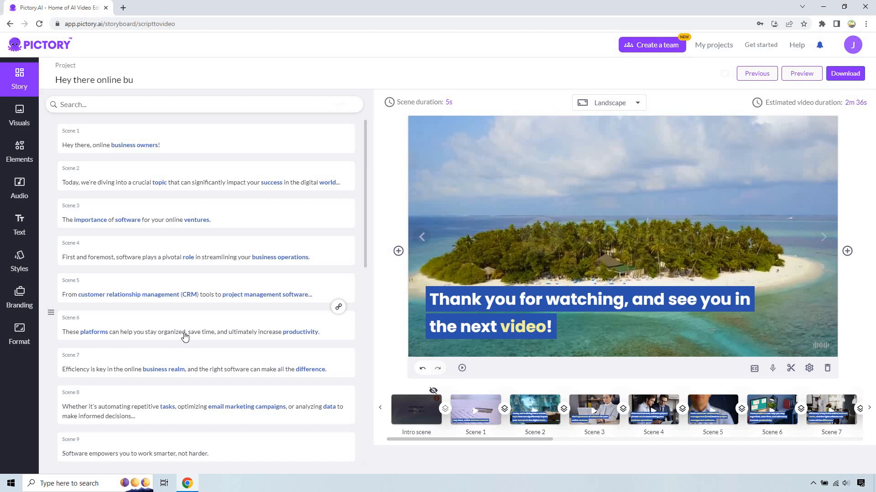
scroll(251, 360, "down", 5)
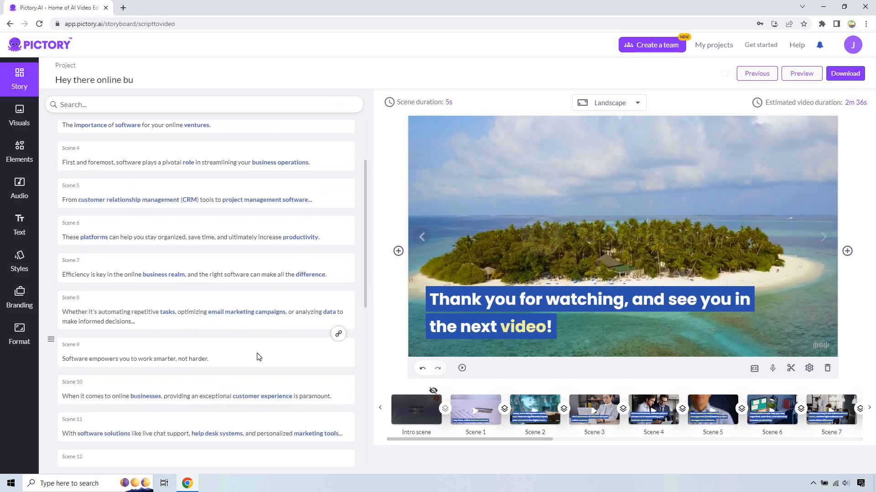
scroll(259, 358, "down", 2)
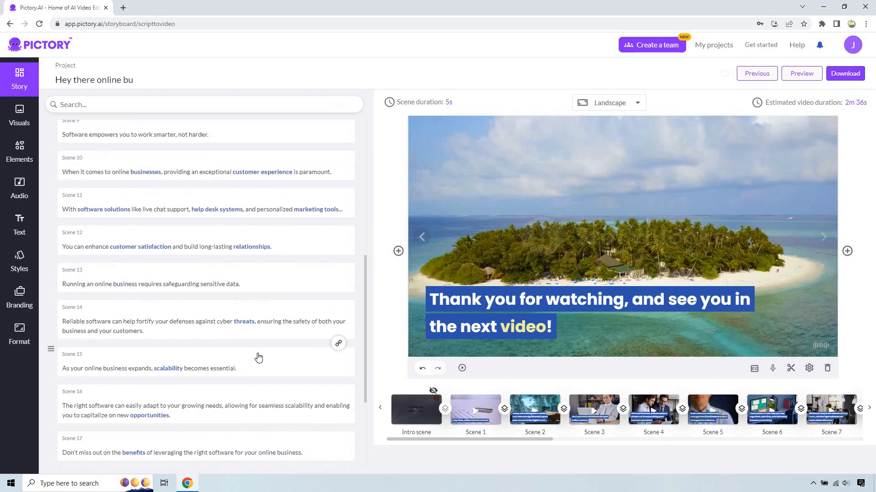
scroll(258, 358, "down", 3)
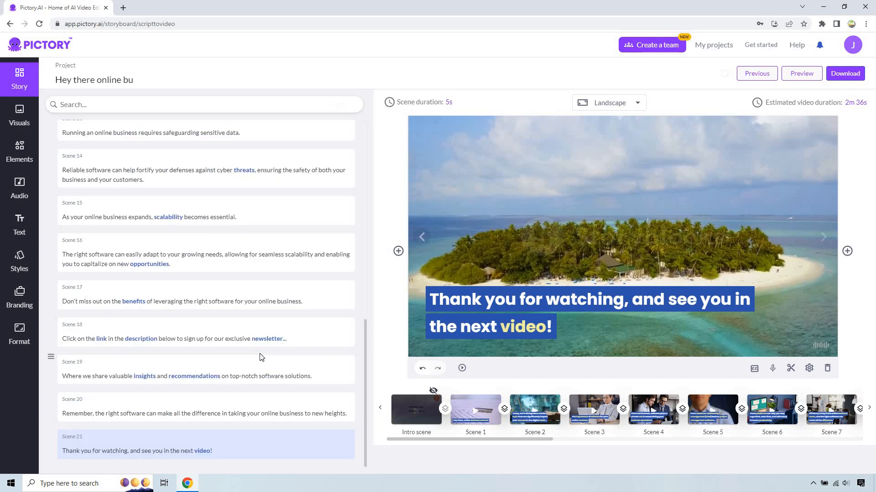
scroll(262, 360, "up", 10)
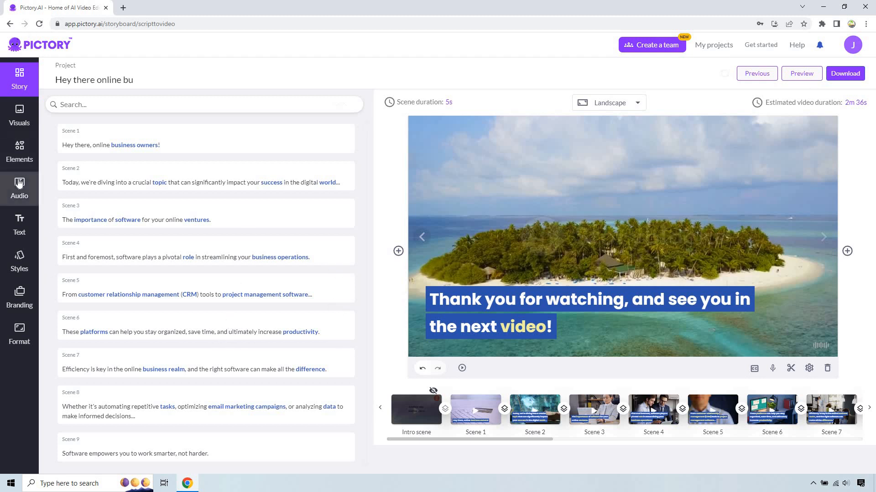
- Examine the background music tracks and the AI voice-over voices offered for each English accent
left_click(6, 184)
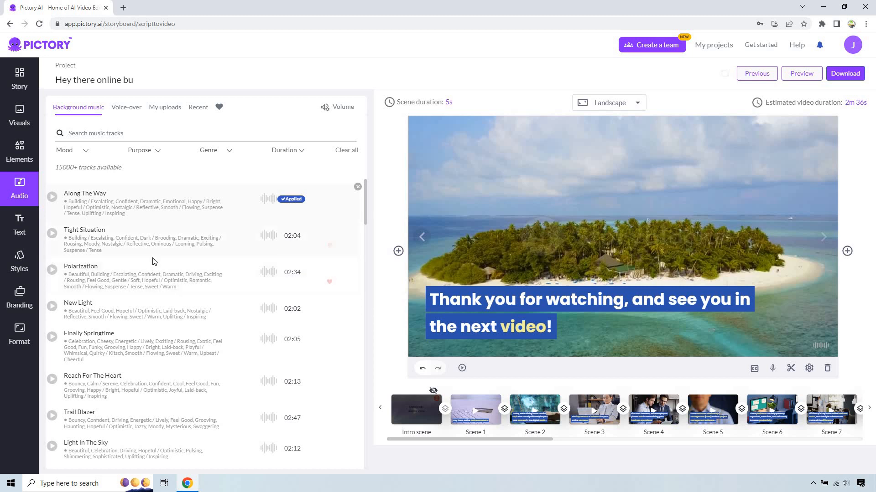
left_click(127, 110)
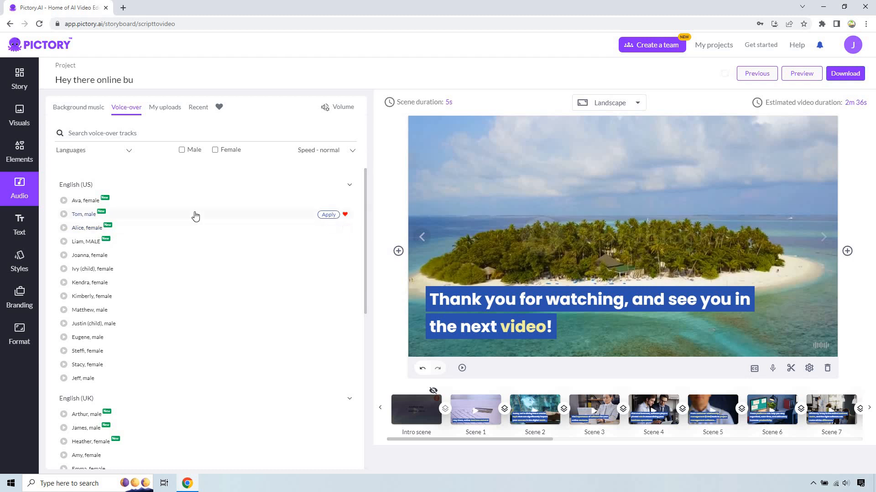
scroll(204, 254, "down", 6)
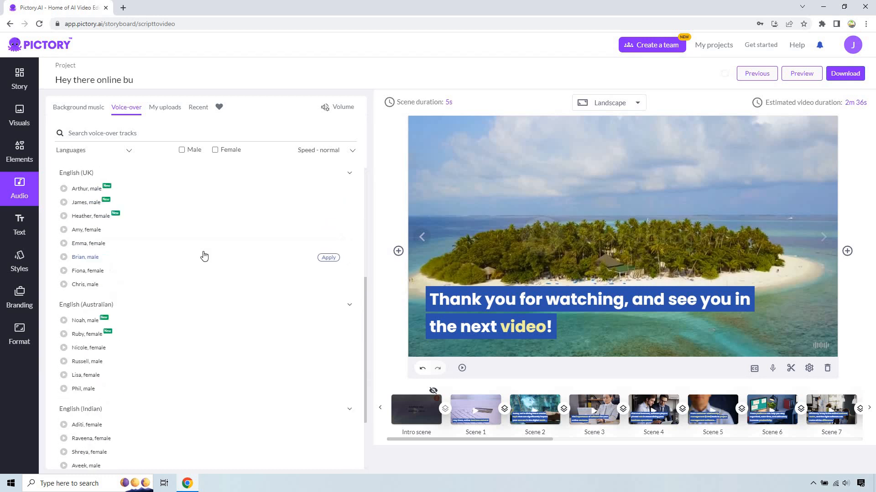
scroll(204, 278, "down", 1)
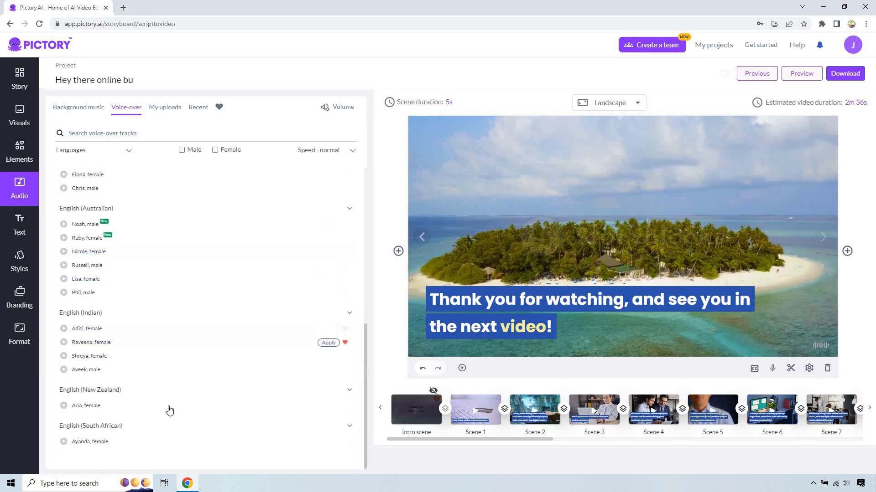
scroll(210, 289, "up", 7)
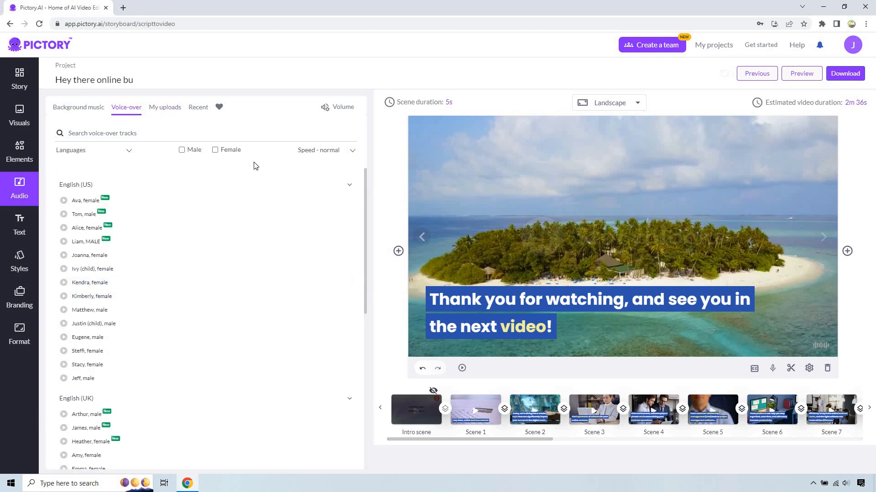
- Record a voice-over for scene 1 with the default mic and apply it to the scene
left_click(491, 405)
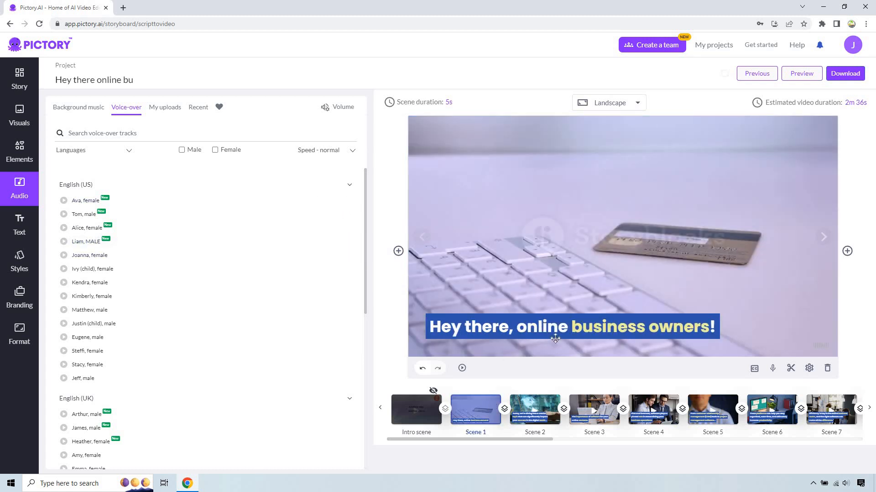
left_click(773, 369)
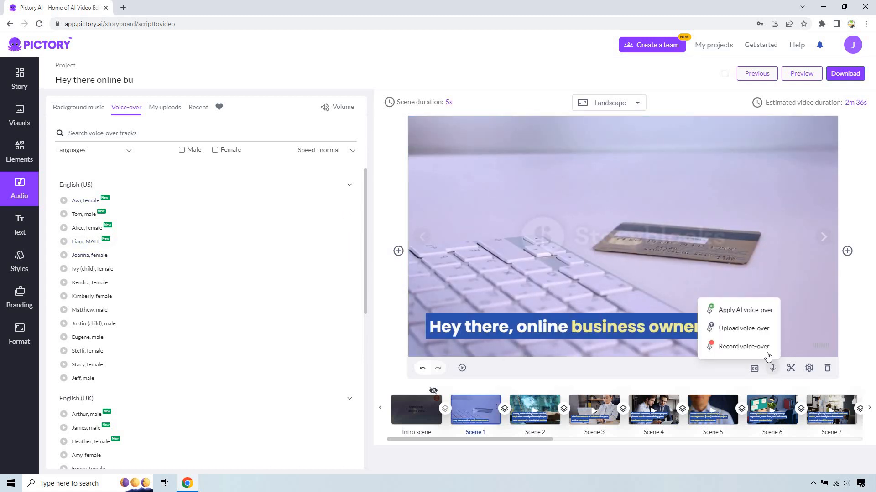
left_click(764, 348)
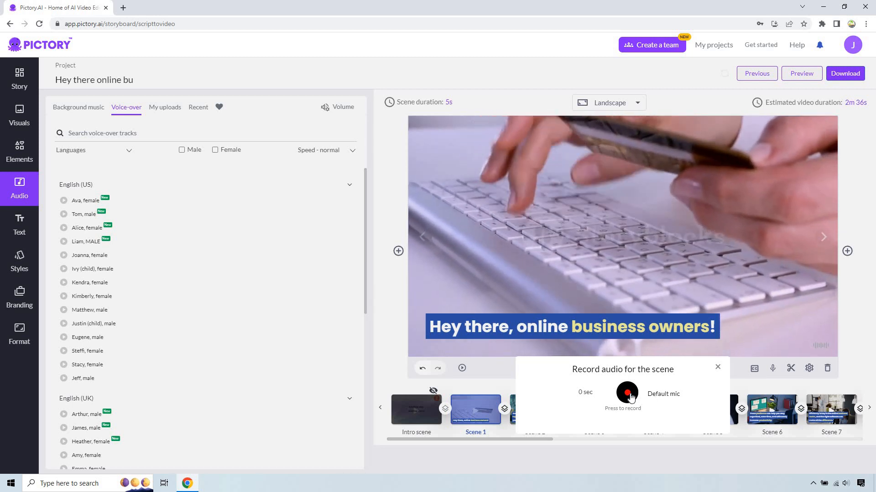
left_click(628, 393)
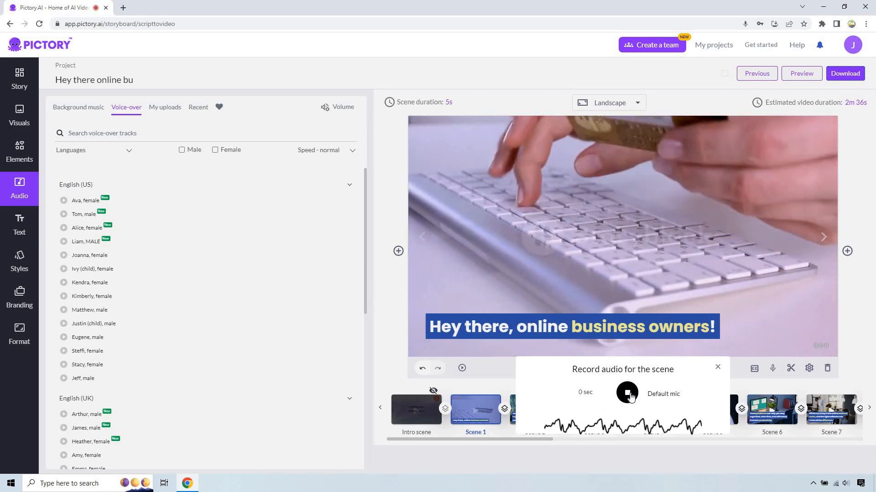
left_click(629, 393)
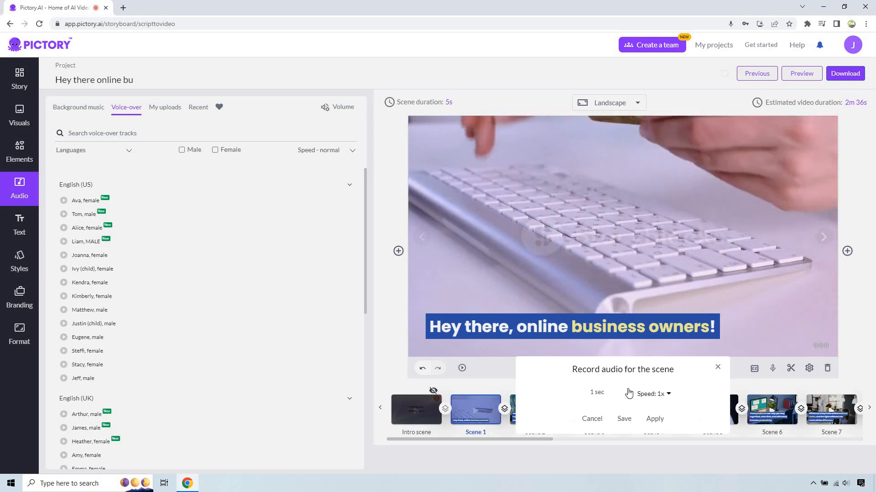
left_click(656, 419)
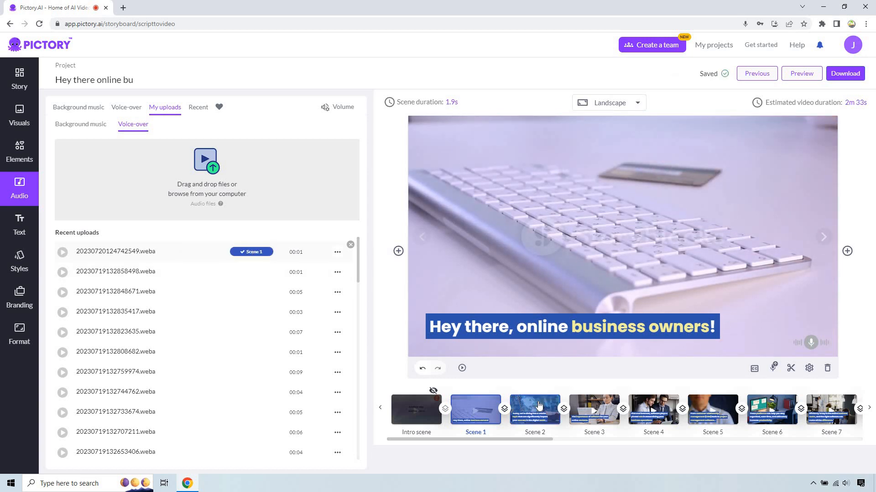
- Record a voice-over for scene 2 with the default mic and apply it to the scene
left_click(539, 404)
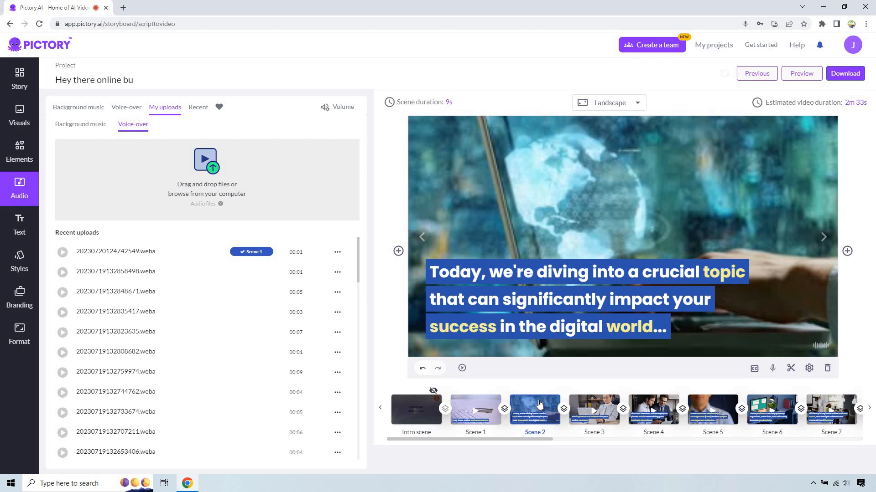
left_click(772, 369)
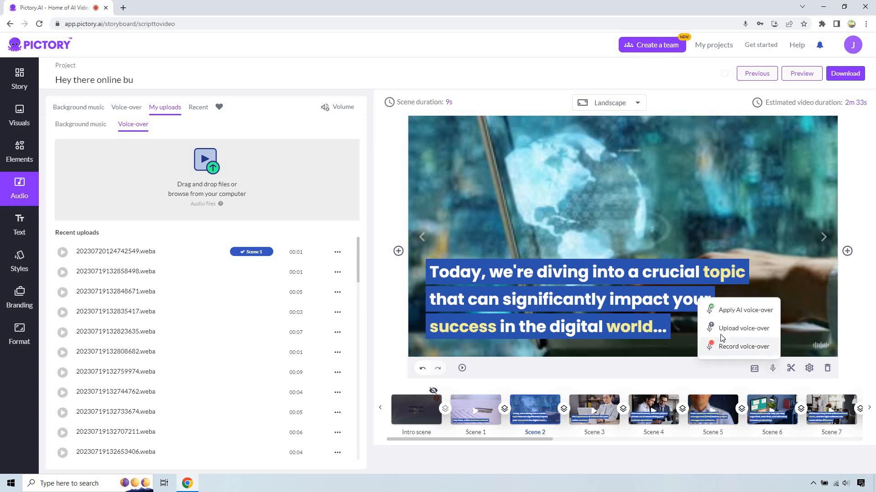
left_click(725, 348)
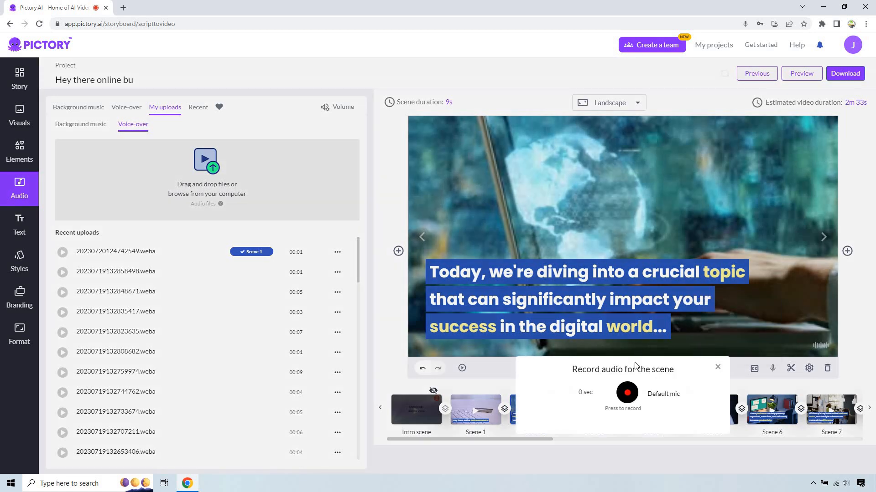
left_click(627, 393)
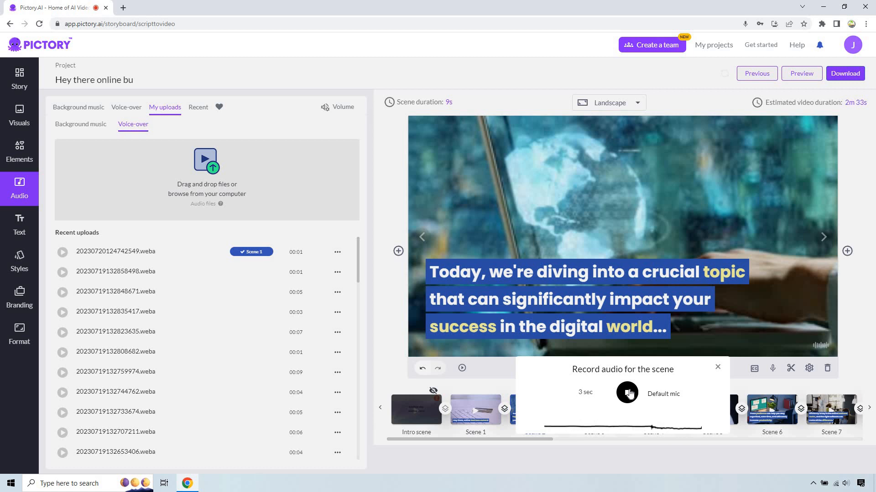
left_click(627, 393)
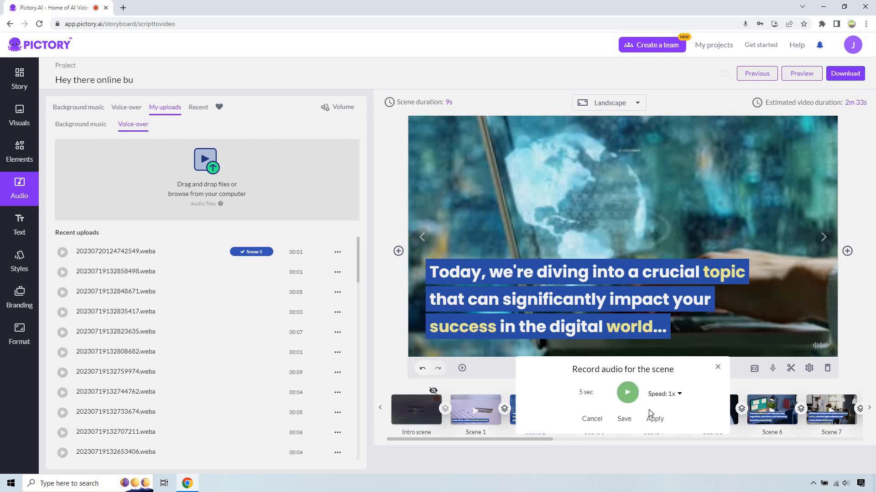
left_click(654, 418)
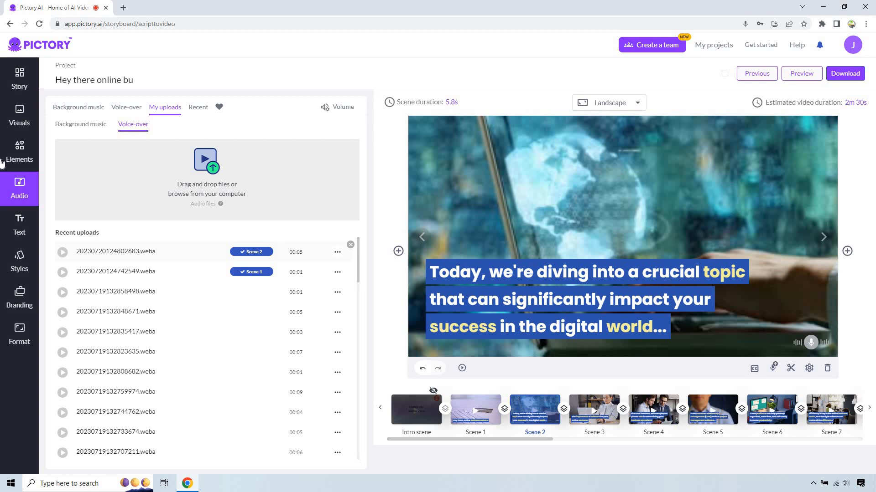
- Look through the text, style and branding options, and set the video resolution to 1080p
left_click(20, 233)
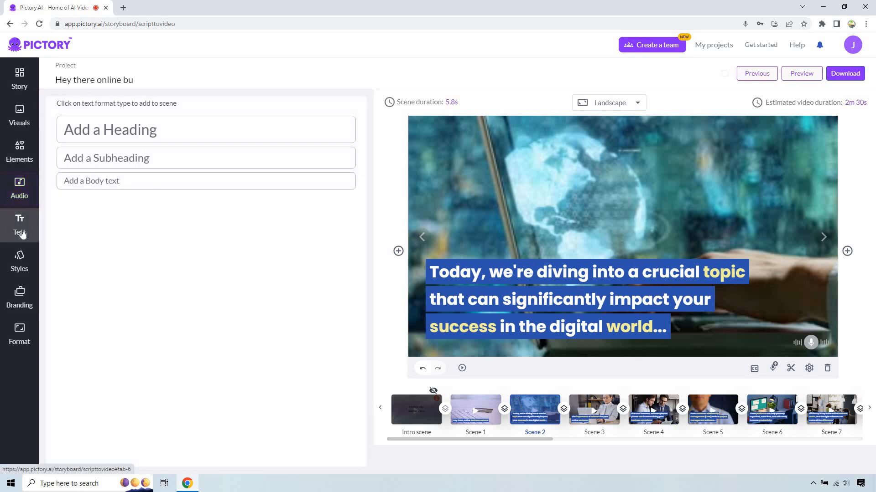
left_click(17, 270)
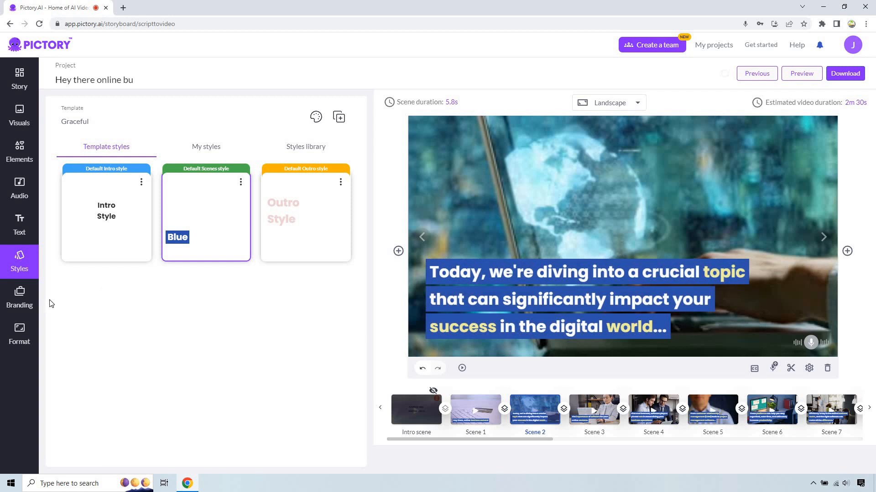
left_click(28, 290)
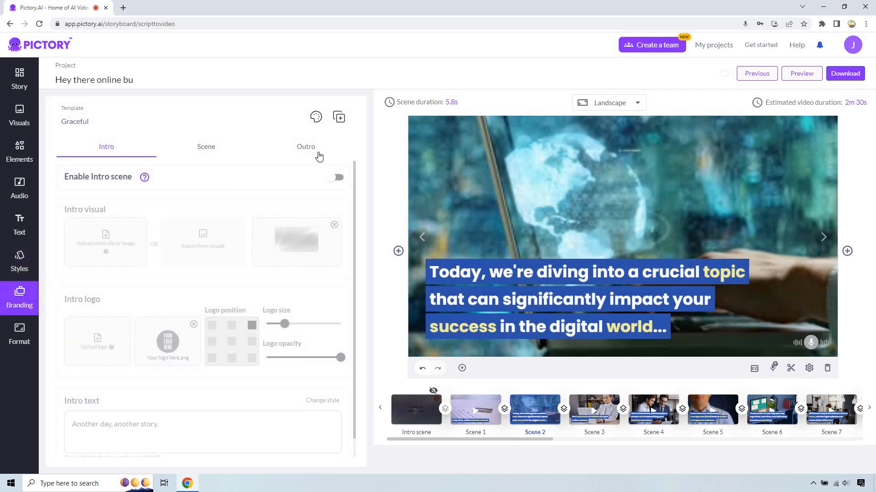
left_click(209, 149)
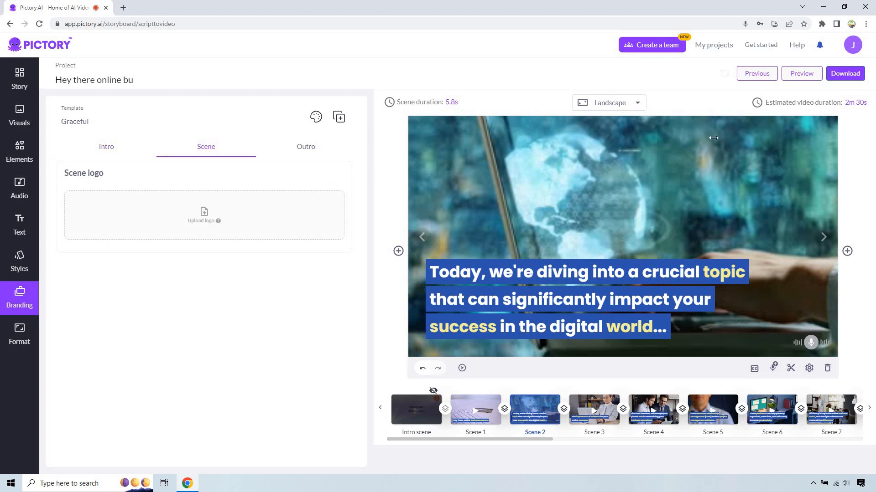
left_click(22, 338)
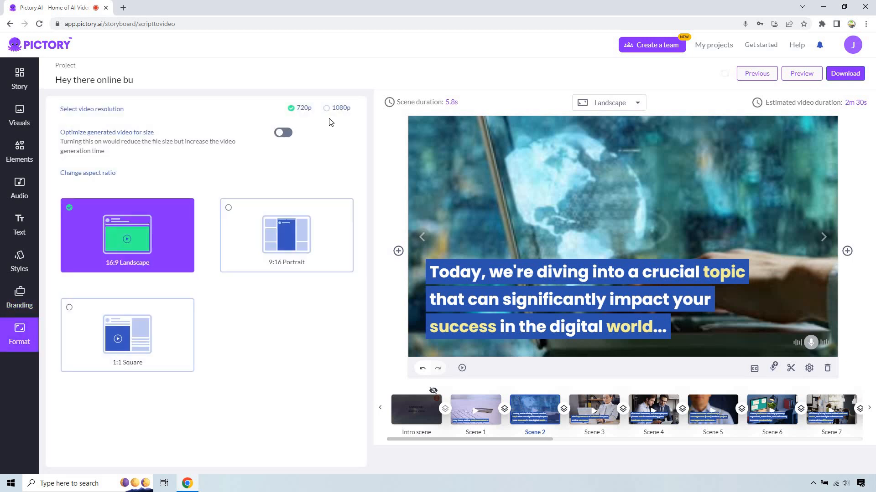
left_click(326, 109)
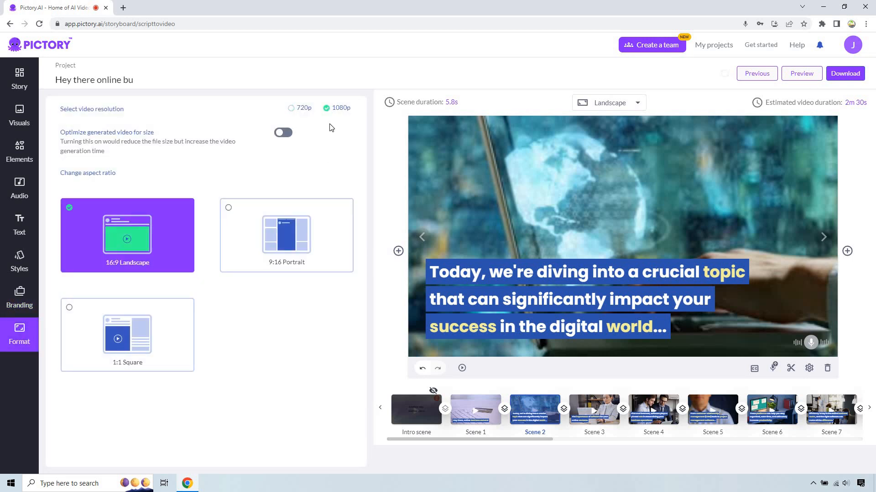